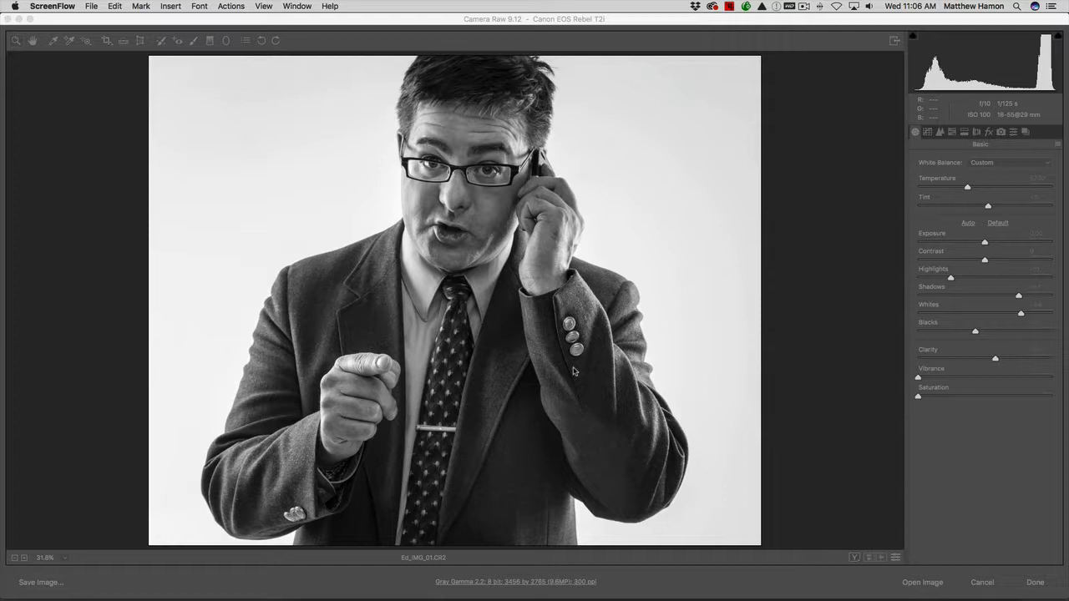
# - Open the raw portrait from Camera Raw in Photoshop and resample it proportionally to a width of 2048 pixels
pyautogui.click(922, 582)
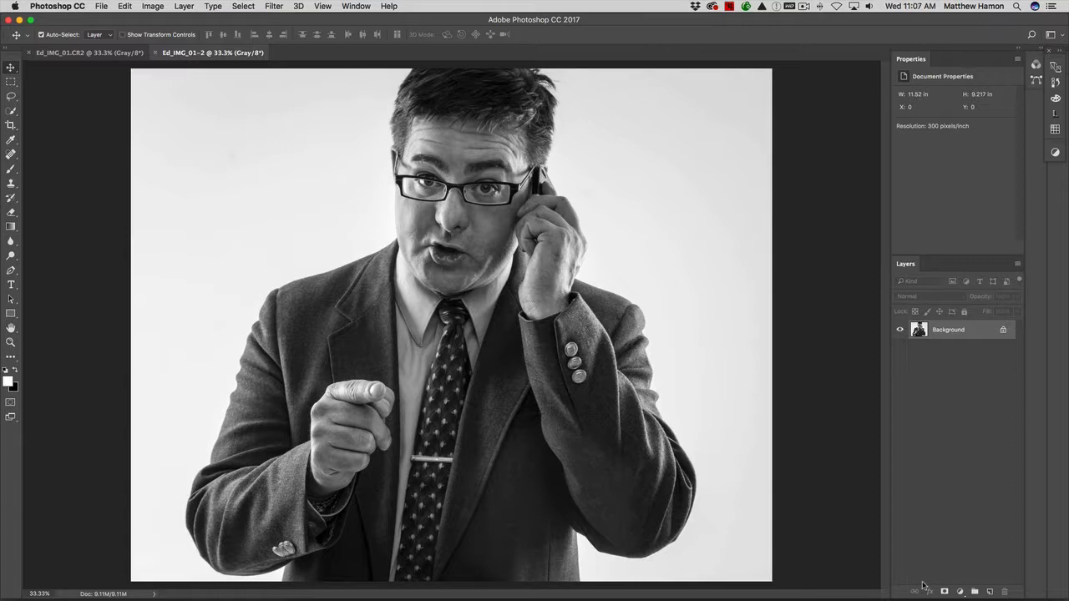
pyautogui.click(153, 6)
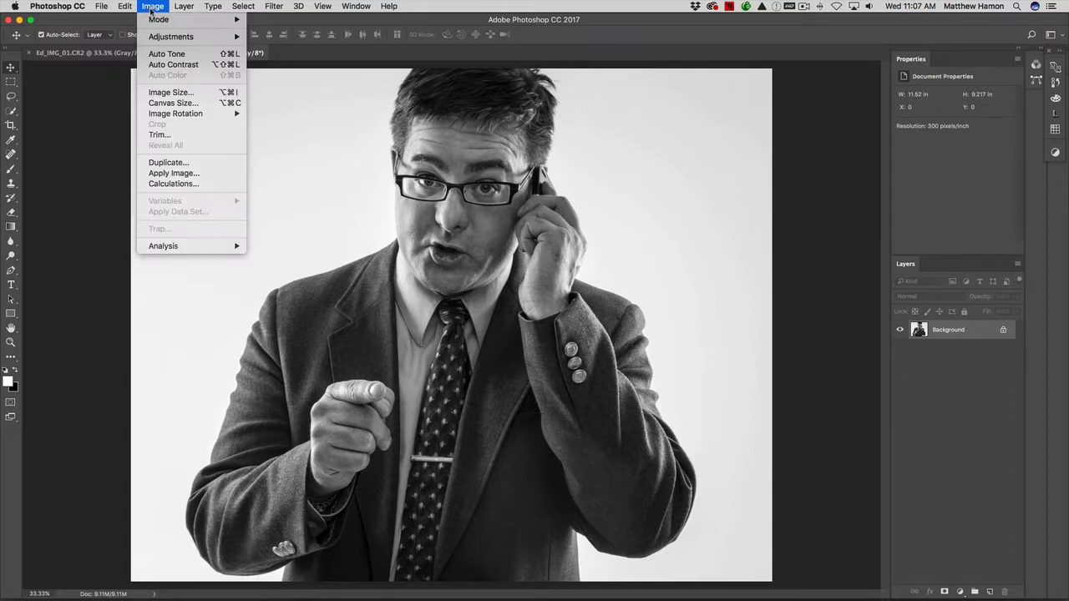
pyautogui.click(186, 94)
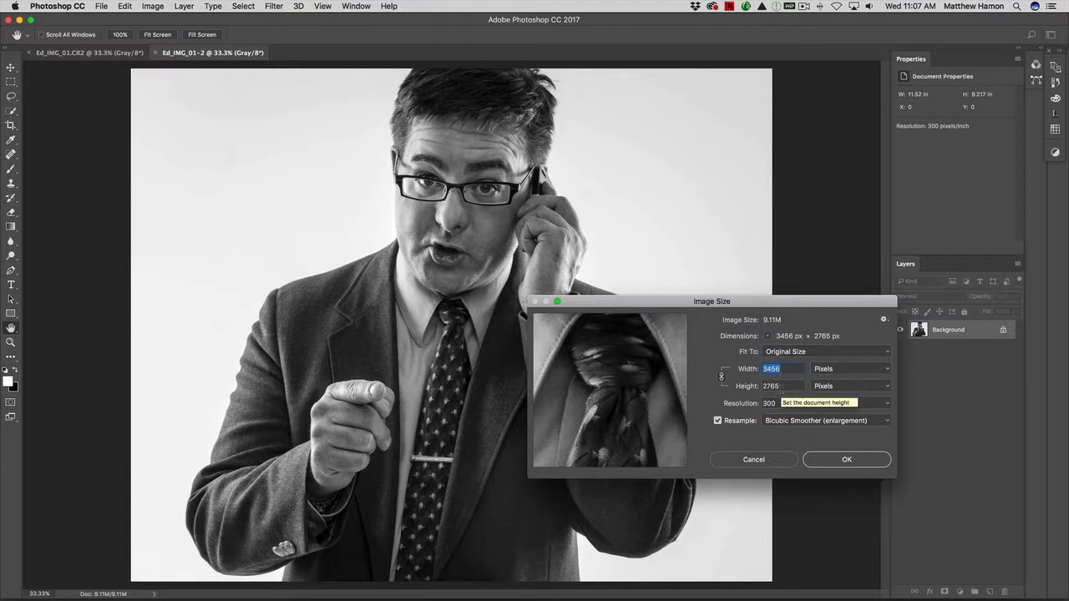
pyautogui.moveTo(731, 304); pyautogui.dragTo(556, 250)
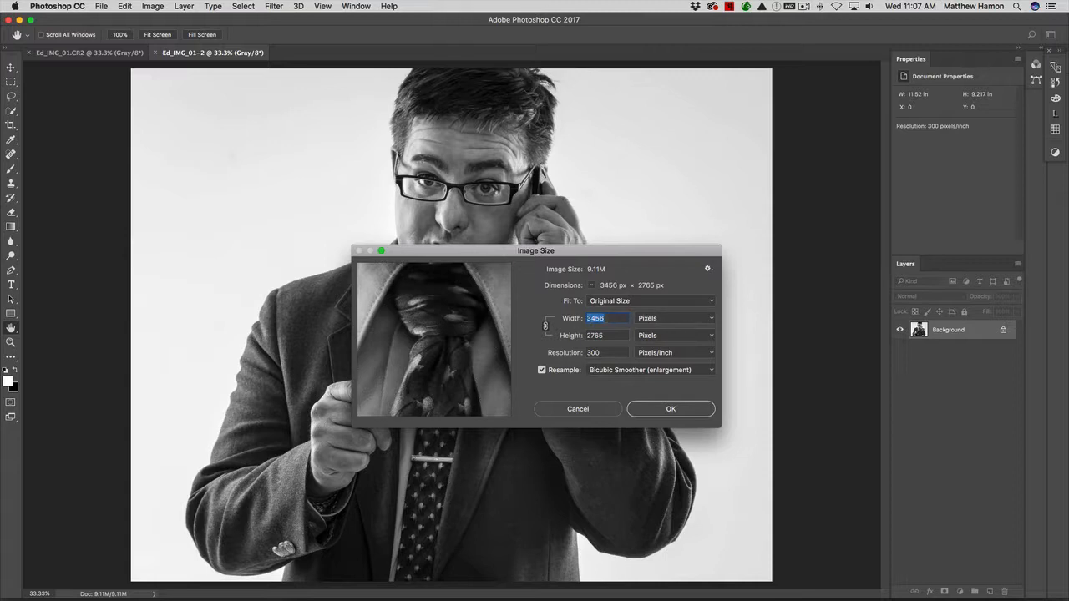
pyautogui.scroll(-3, 607, 321)
pyautogui.click(607, 321)
pyautogui.doubleClick(607, 320)
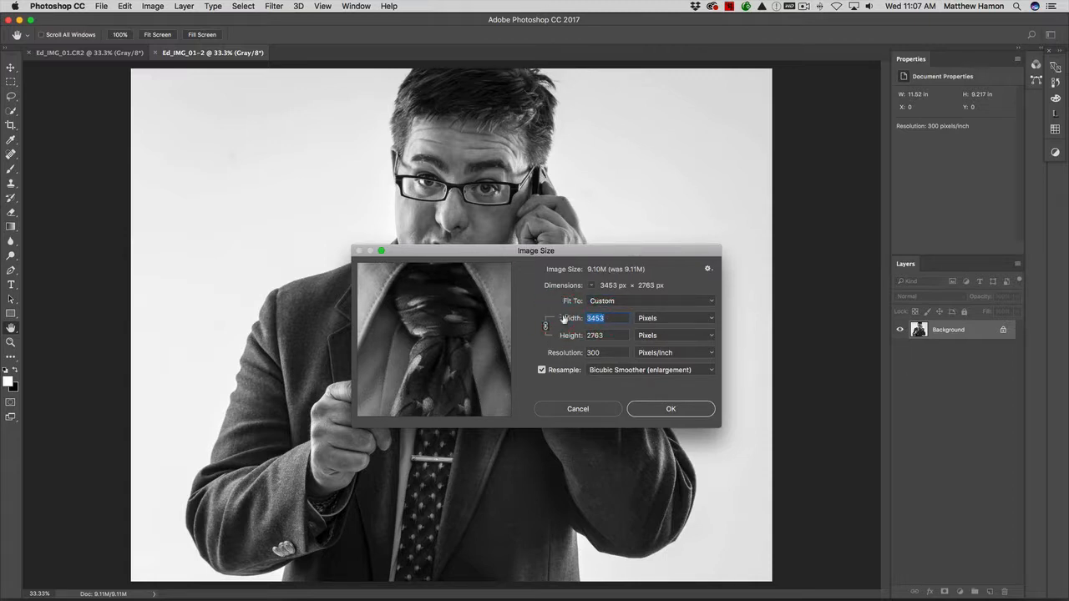
pyautogui.write('20')
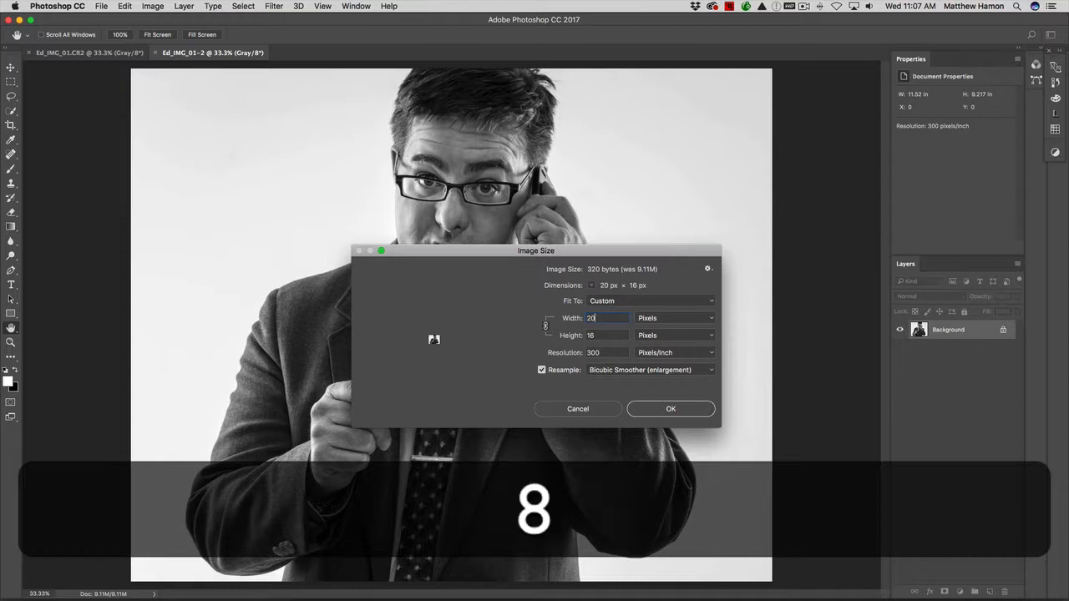
pyautogui.write('848')
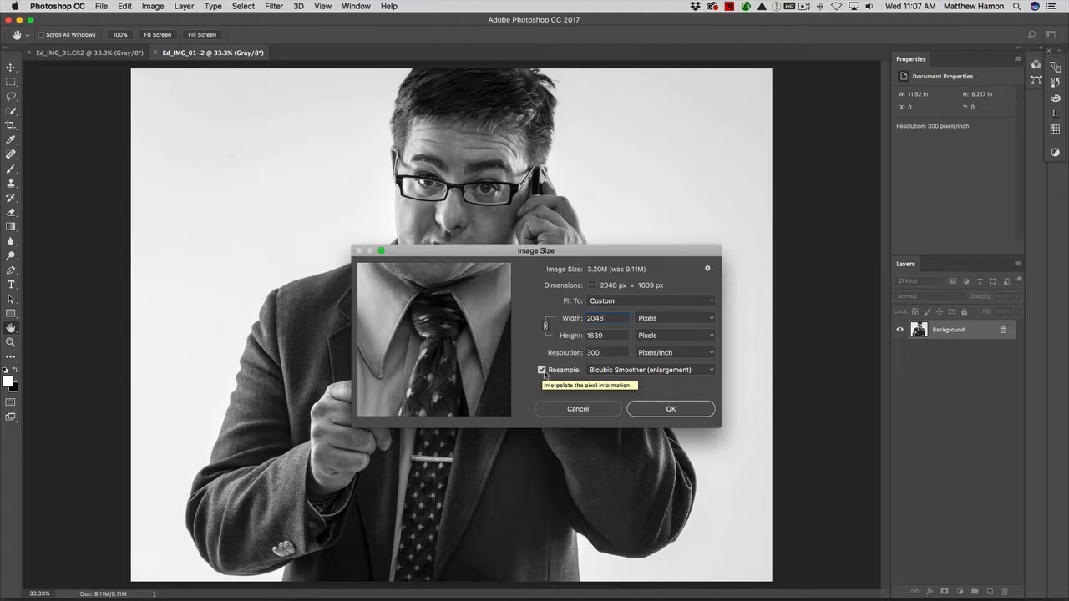
pyautogui.click(542, 371)
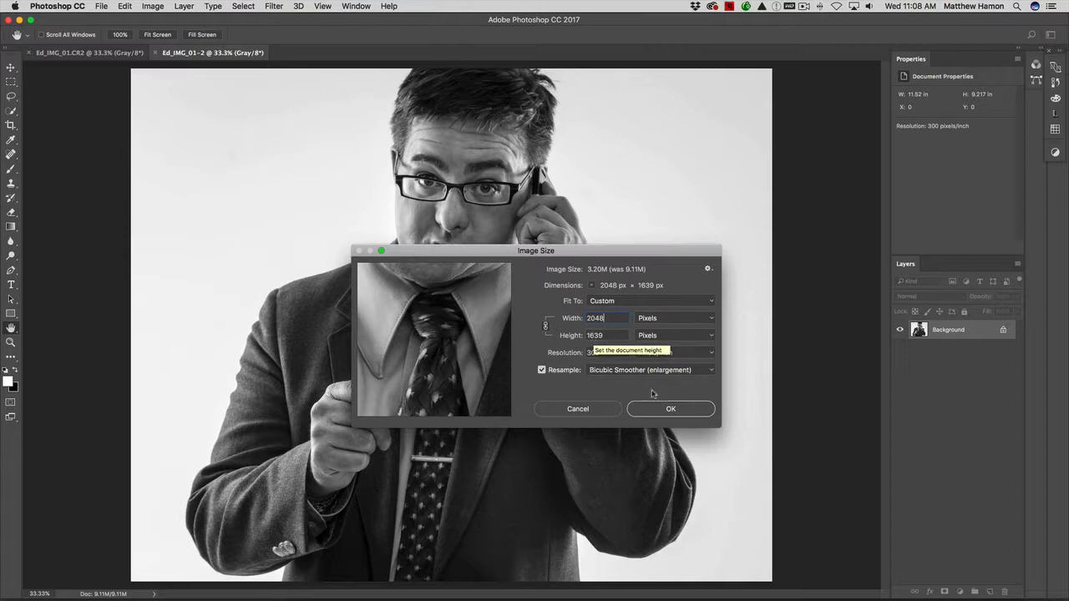
pyautogui.click(671, 409)
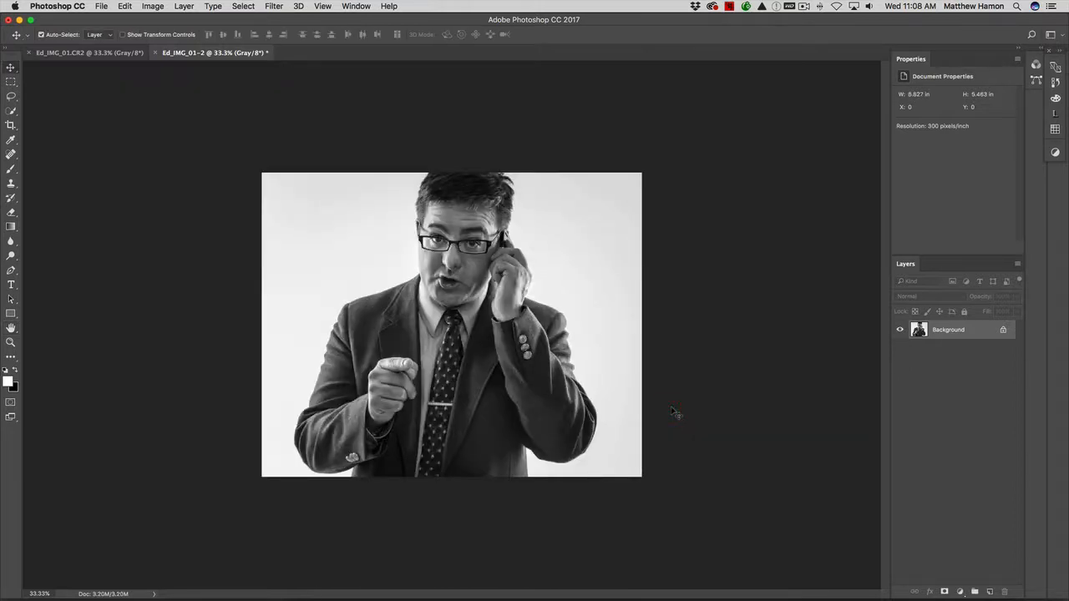
# - Examine the resized portrait at 100% magnification, checking detail in the face, hair, hands and jacket
pyautogui.doubleClick(10, 343)
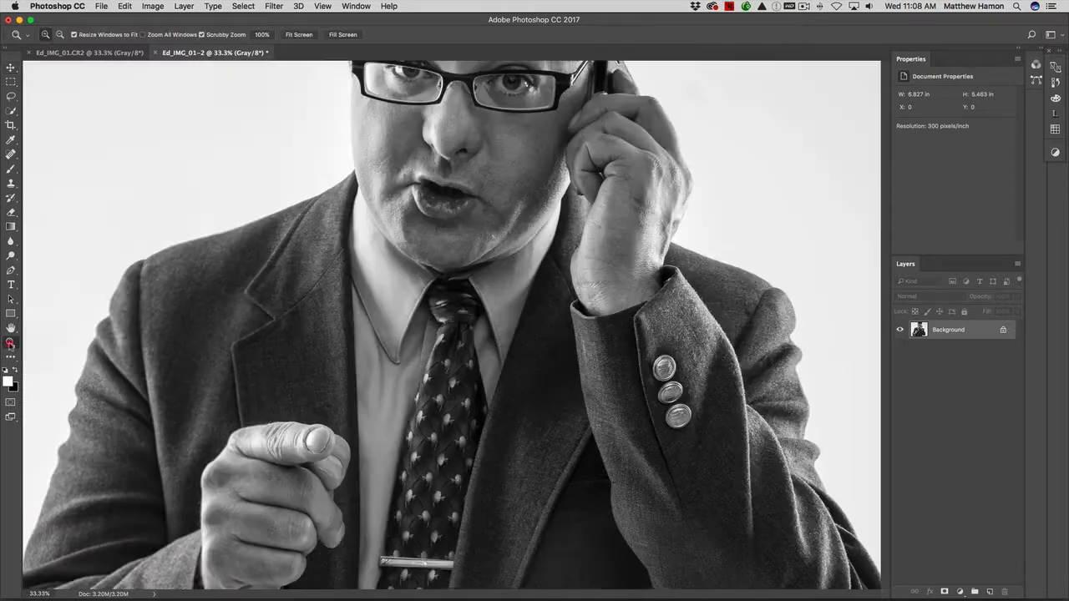
pyautogui.scroll(5, 605, 304)
pyautogui.scroll(-10, 605, 304)
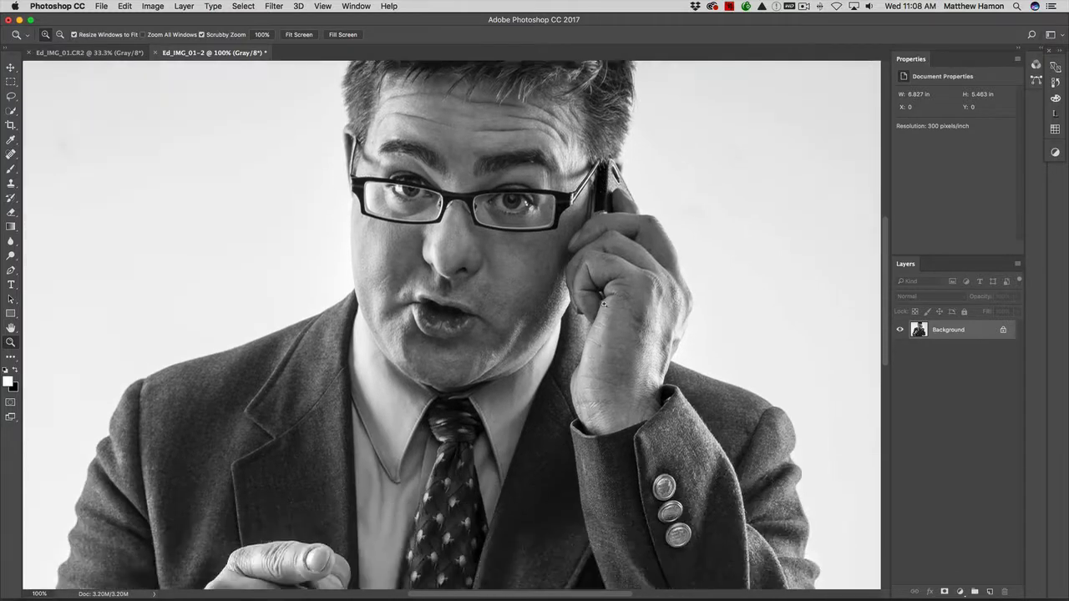
pyautogui.scroll(5, 605, 304)
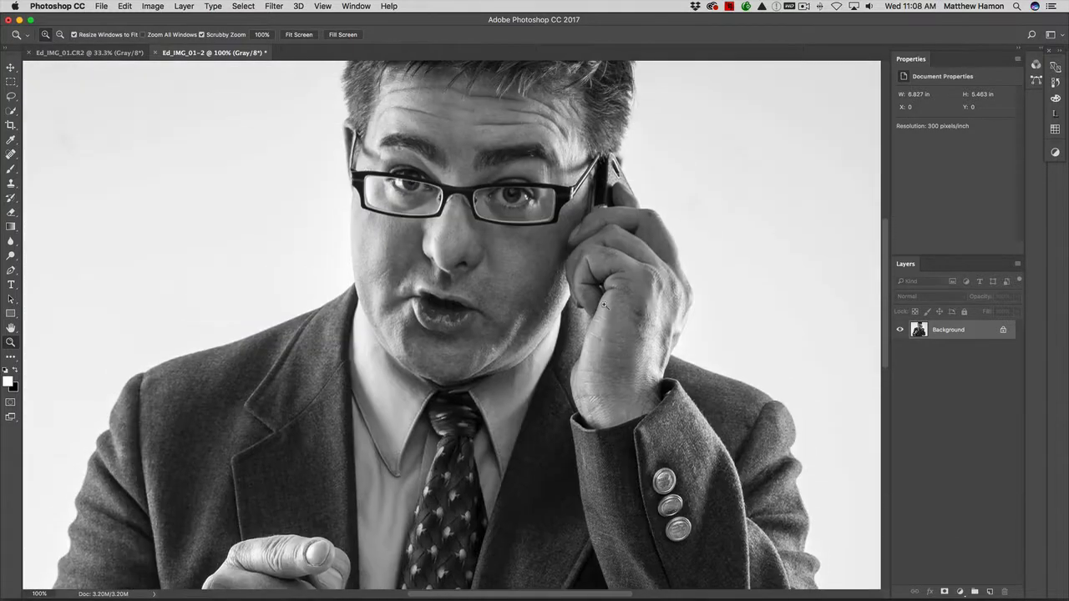
pyautogui.scroll(3, 604, 304)
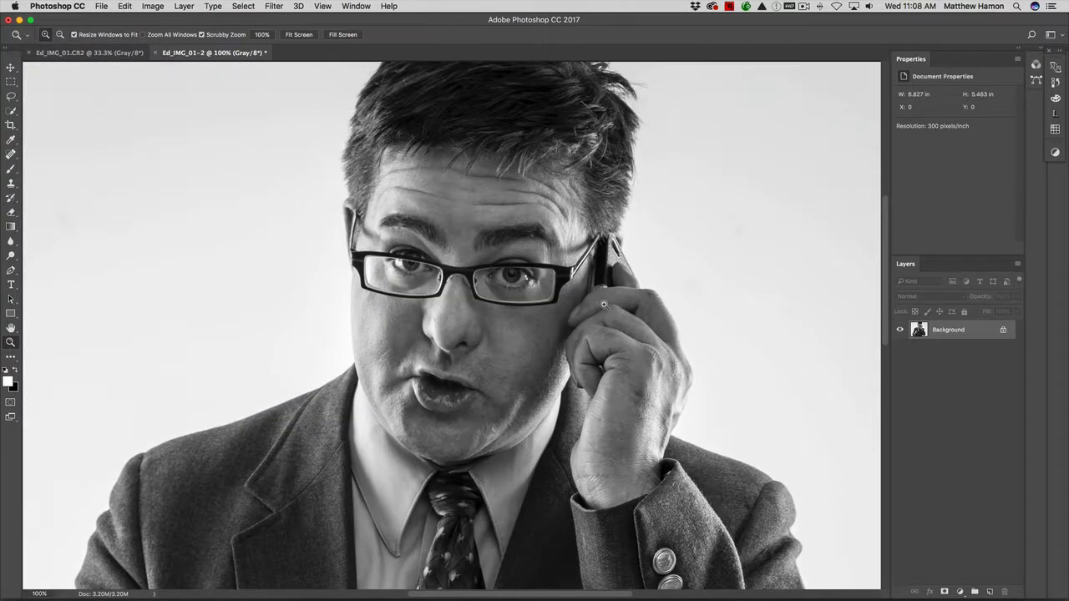
pyautogui.scroll(2, 604, 304)
pyautogui.scroll(-5, 604, 304)
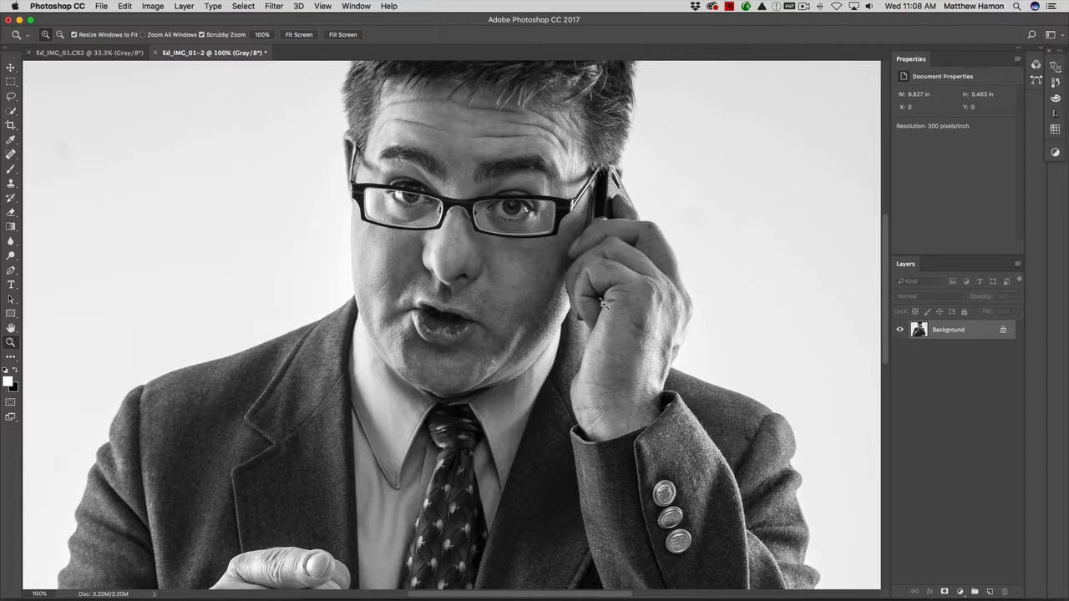
pyautogui.scroll(-5, 603, 305)
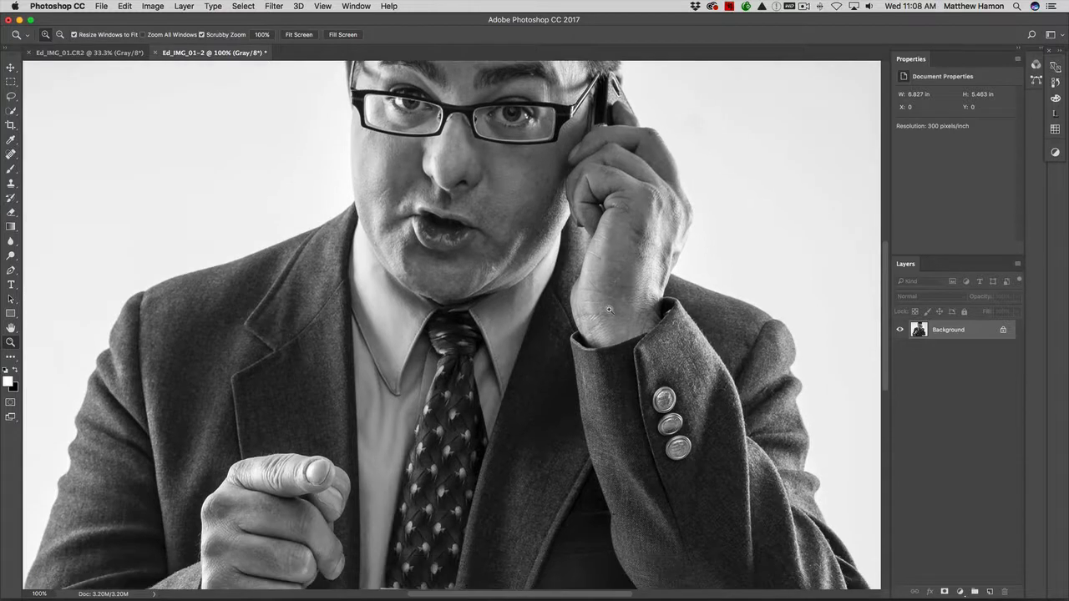
pyautogui.scroll(5, 610, 310)
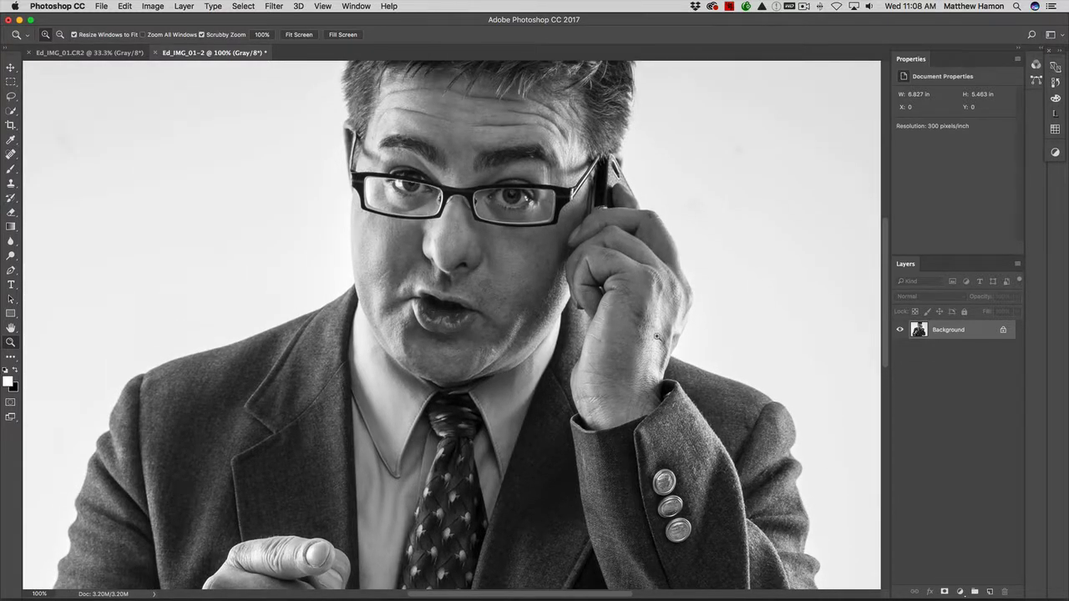
# - Apply Smart Sharpen with Amount 200%, Radius 0.8 px, Reduce Noise 10% and Remove Lens Blur, comparing the preview before and after
pyautogui.click(275, 7)
pyautogui.moveTo(319, 204)
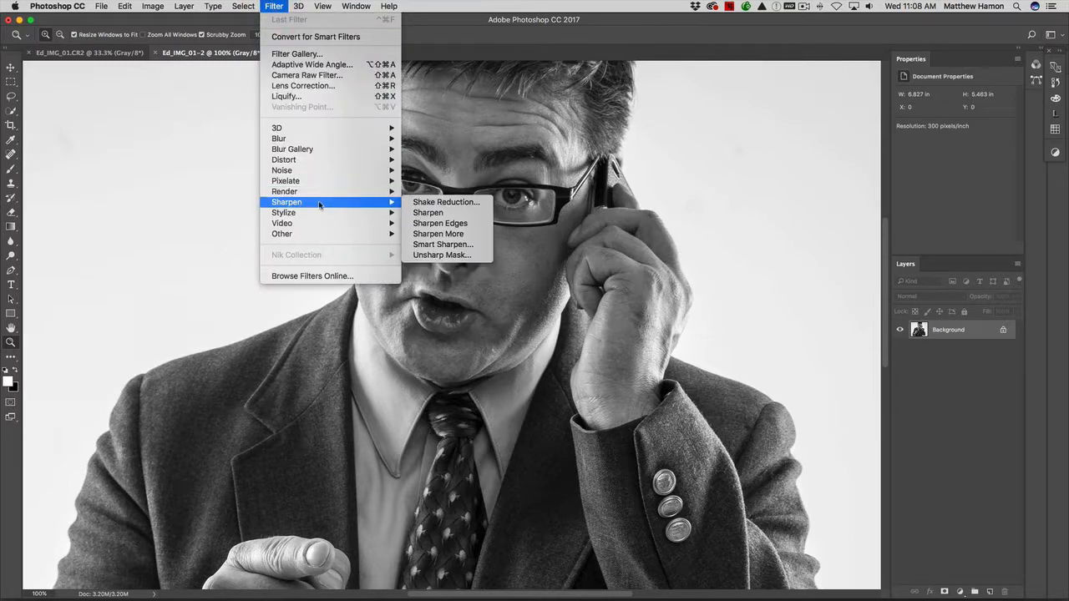
pyautogui.click(462, 248)
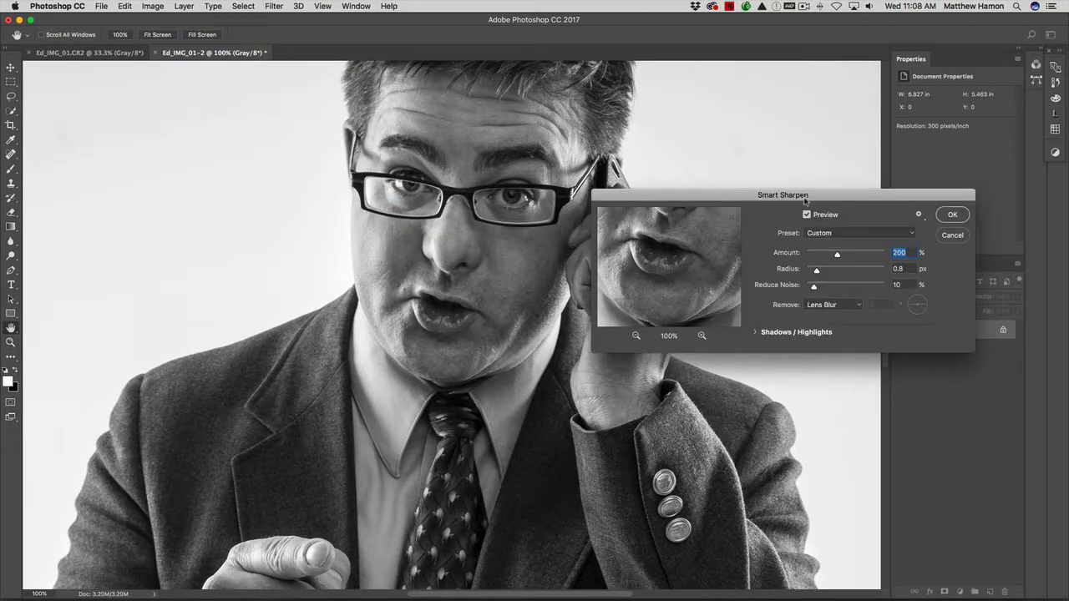
pyautogui.moveTo(806, 201); pyautogui.dragTo(793, 271)
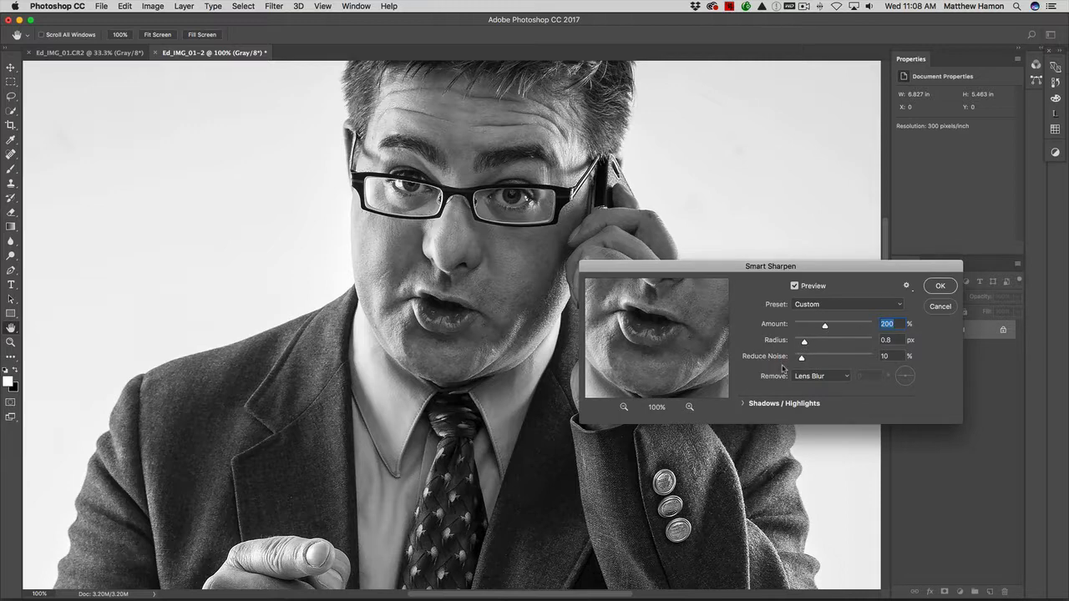
pyautogui.hscroll(-5, 811, 365)
pyautogui.hscroll(1, 561, 308)
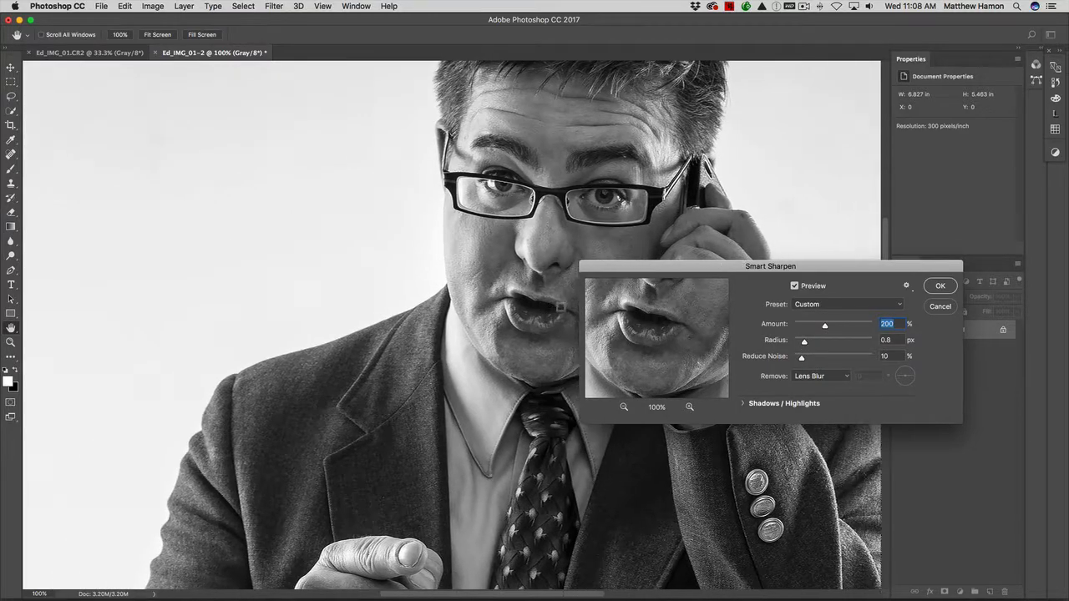
pyautogui.hscroll(5, 562, 308)
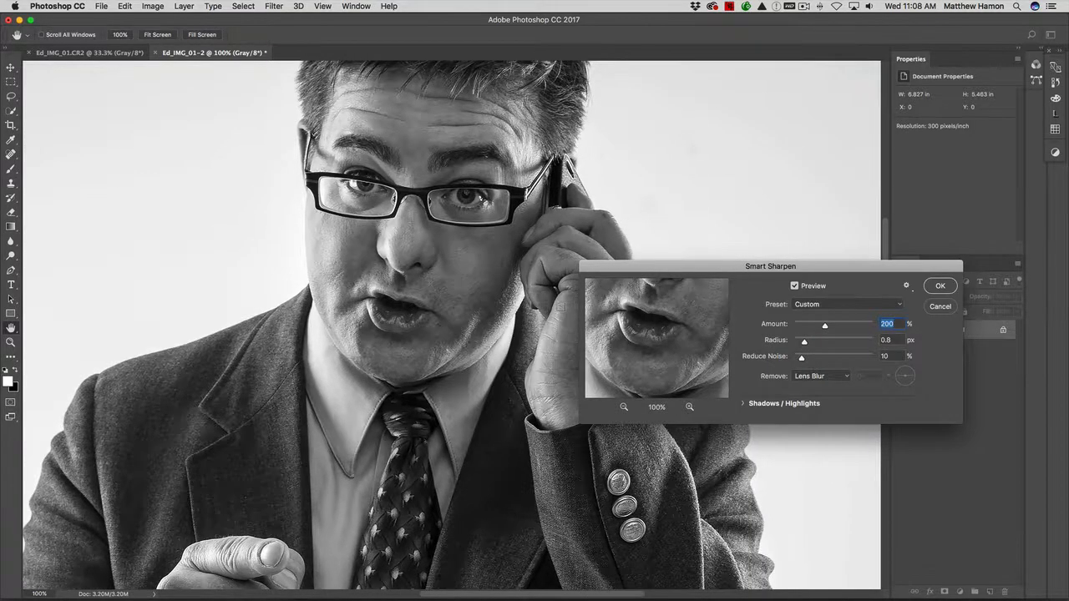
pyautogui.click(795, 286)
pyautogui.click(795, 287)
pyautogui.click(939, 289)
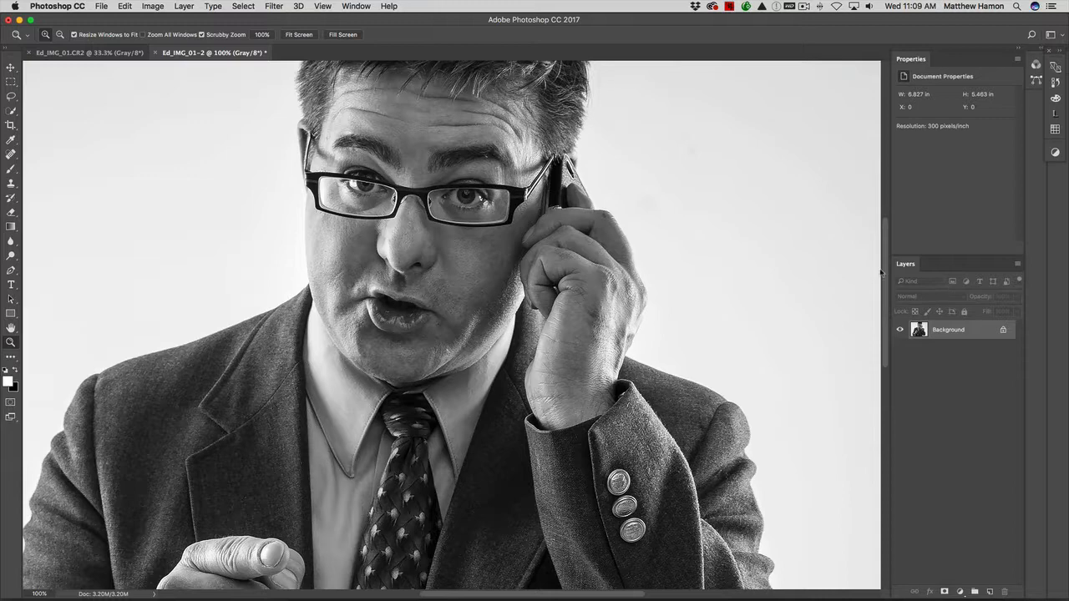
pyautogui.scroll(-5, 742, 282)
pyautogui.scroll(6, 742, 282)
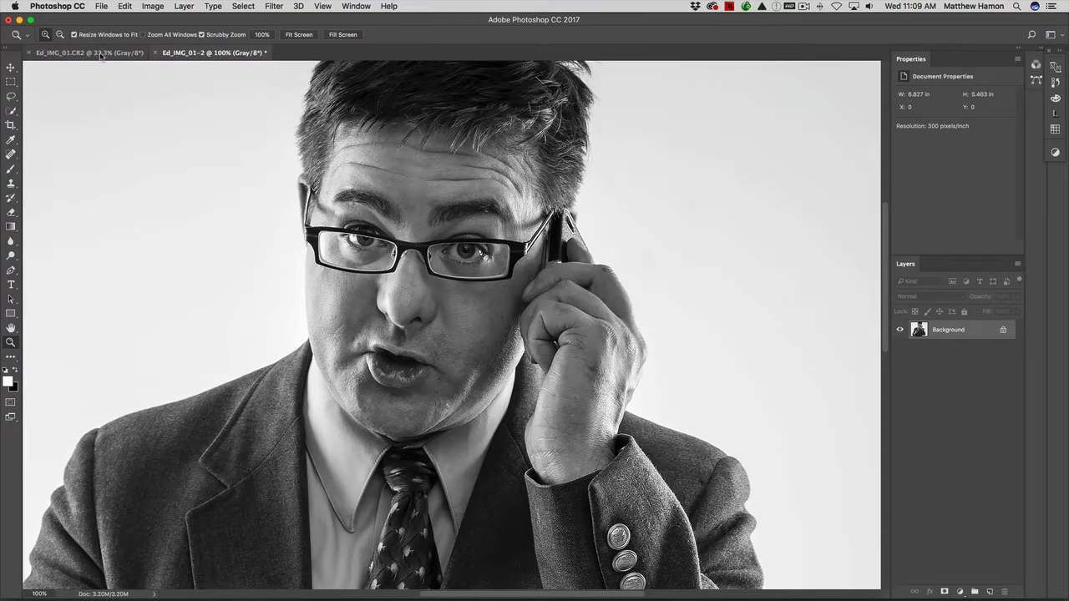
# - Start a Save for Web (Legacy) export and compare the four previews around the eye and glasses
pyautogui.click(101, 7)
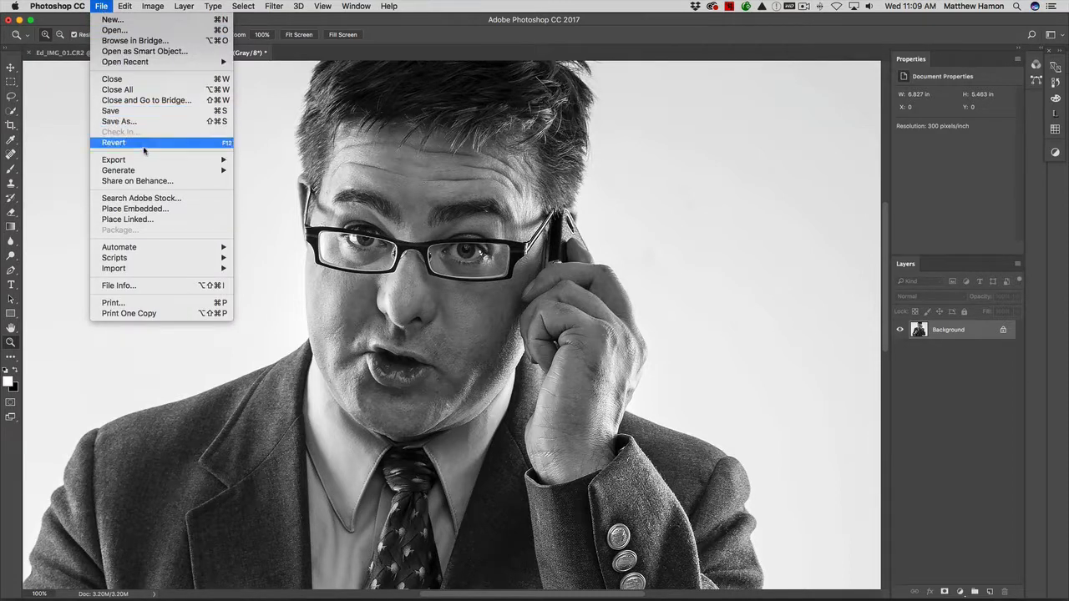
pyautogui.moveTo(147, 164)
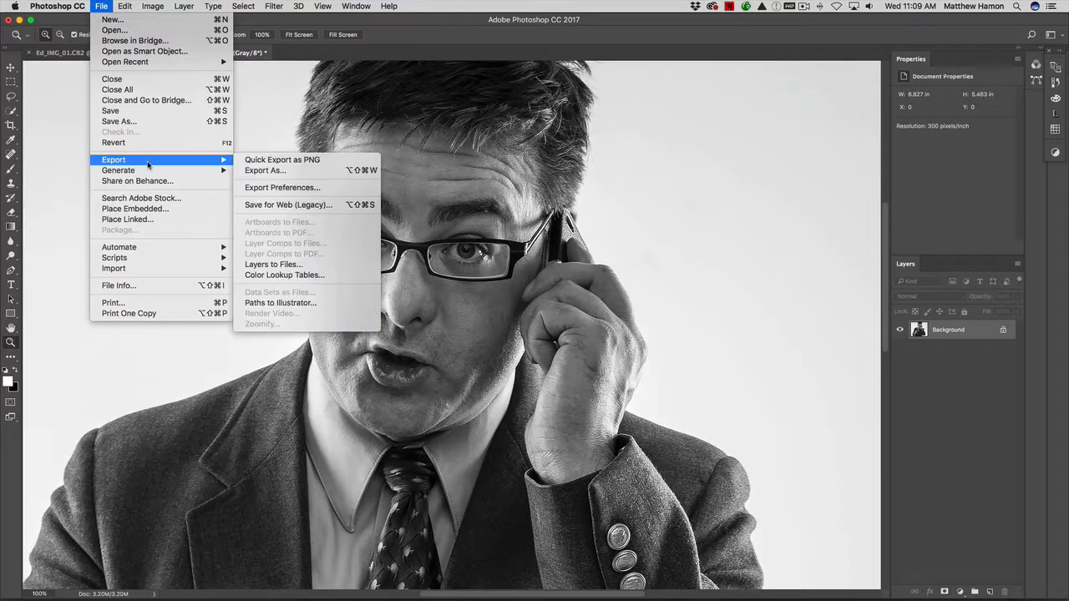
pyautogui.click(318, 206)
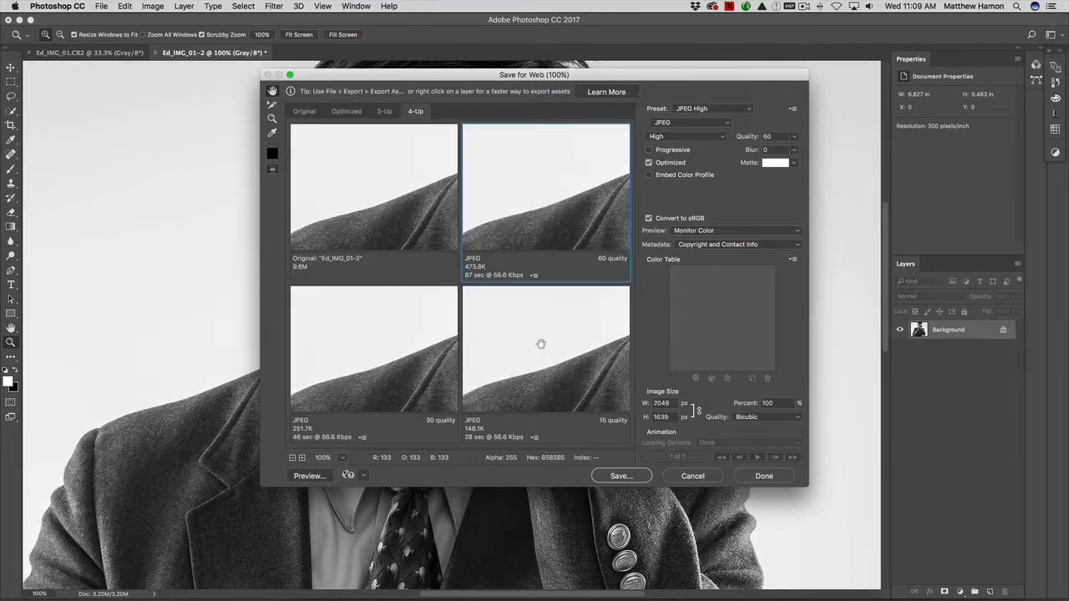
pyautogui.moveTo(596, 219); pyautogui.dragTo(434, 205)
pyautogui.moveTo(560, 192); pyautogui.dragTo(540, 243)
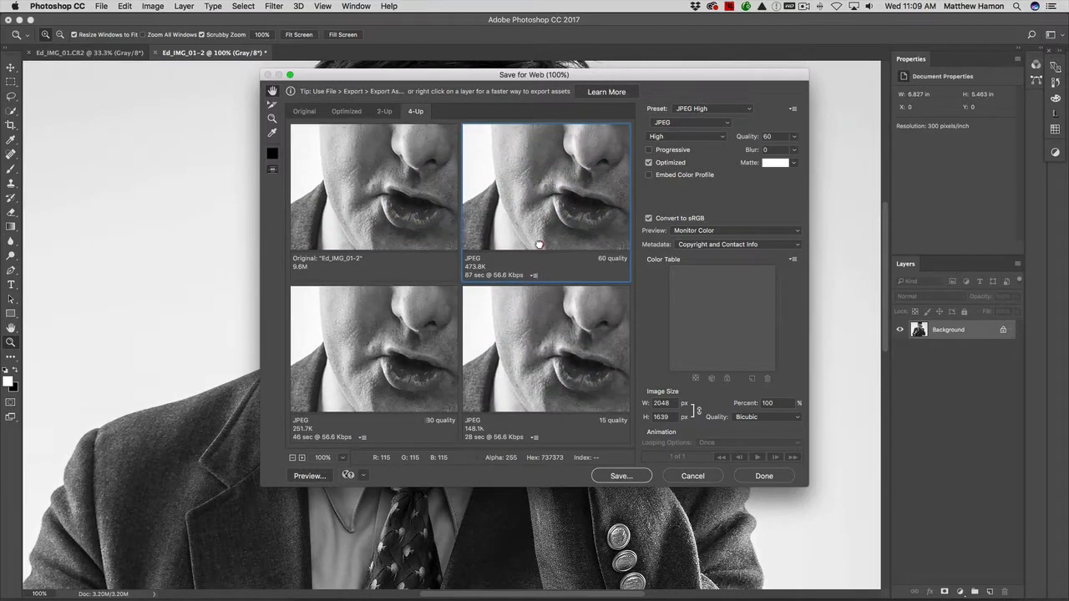
pyautogui.moveTo(566, 180); pyautogui.dragTo(559, 214)
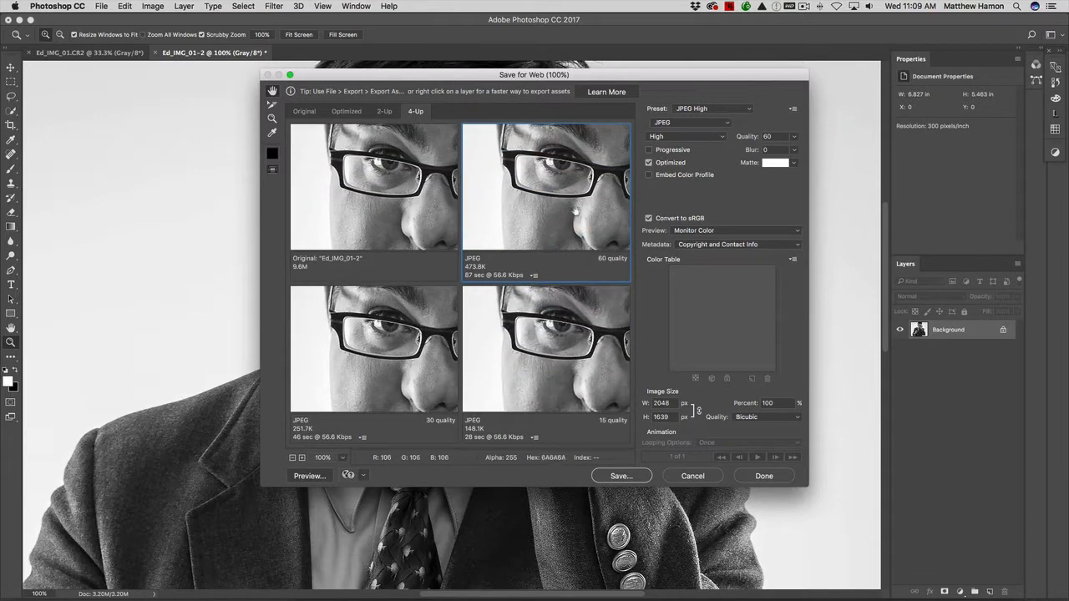
# - Set the quality of the selected JPEG High version to 73
pyautogui.click(712, 137)
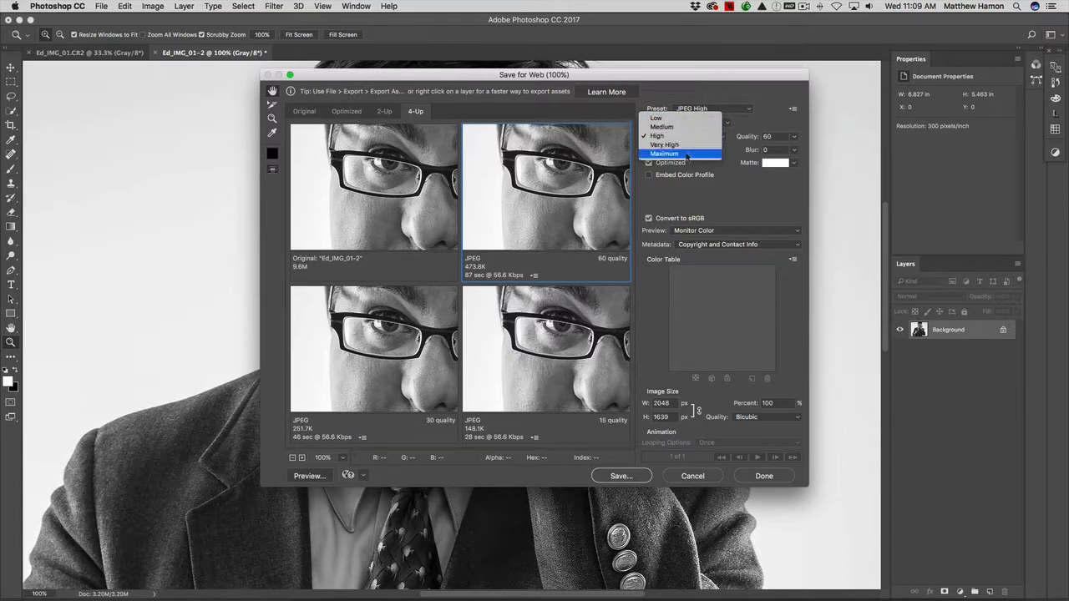
pyautogui.click(749, 132)
pyautogui.click(794, 136)
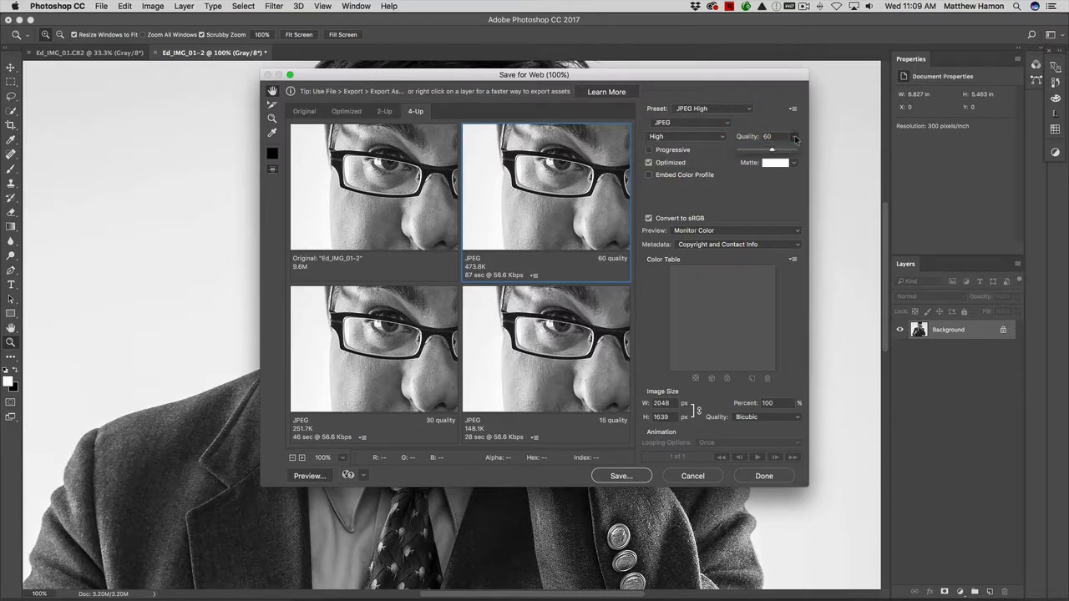
pyautogui.moveTo(773, 151); pyautogui.dragTo(780, 151)
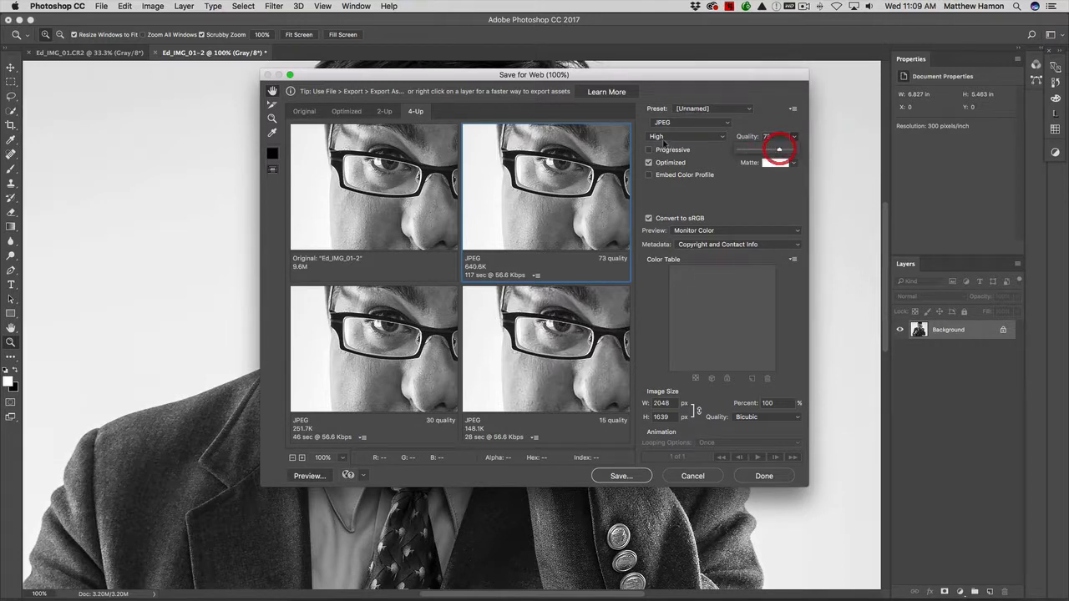
# - Set the selected JPEG version to Very High quality (80) and compare it with the original around the glasses
pyautogui.click(724, 137)
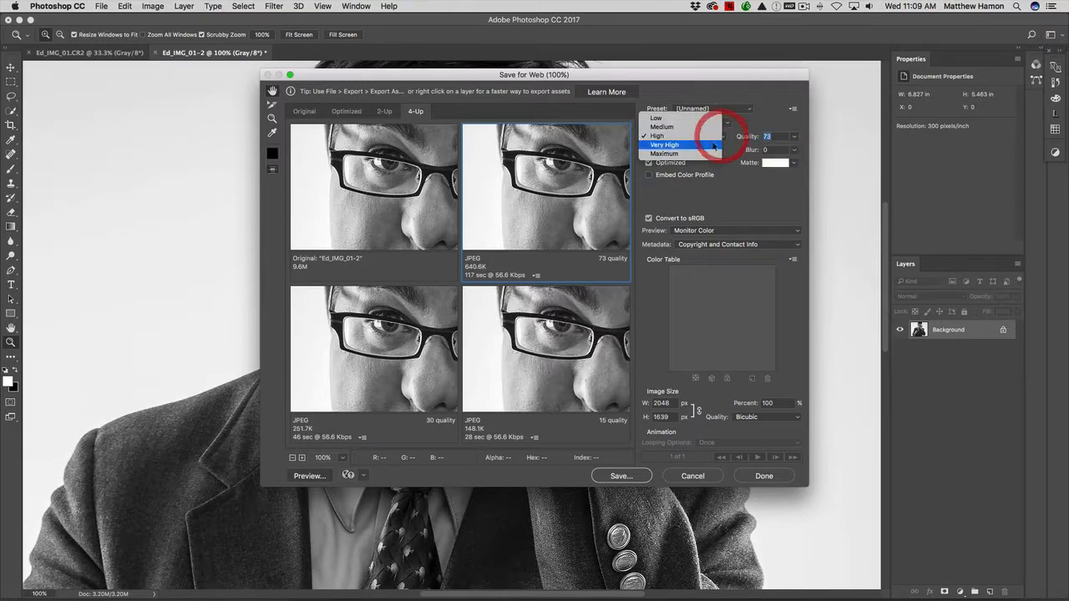
pyautogui.click(714, 140)
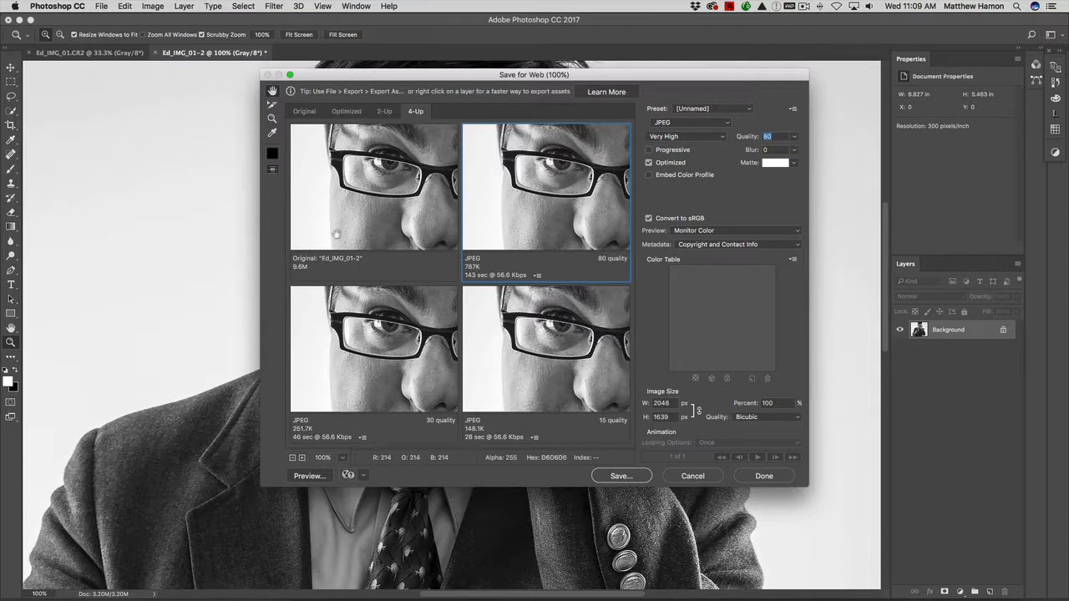
pyautogui.moveTo(403, 195)
pyautogui.mouseDown()
pyautogui.moveTo(386, 202)
pyautogui.moveTo(389, 189)
pyautogui.mouseUp()
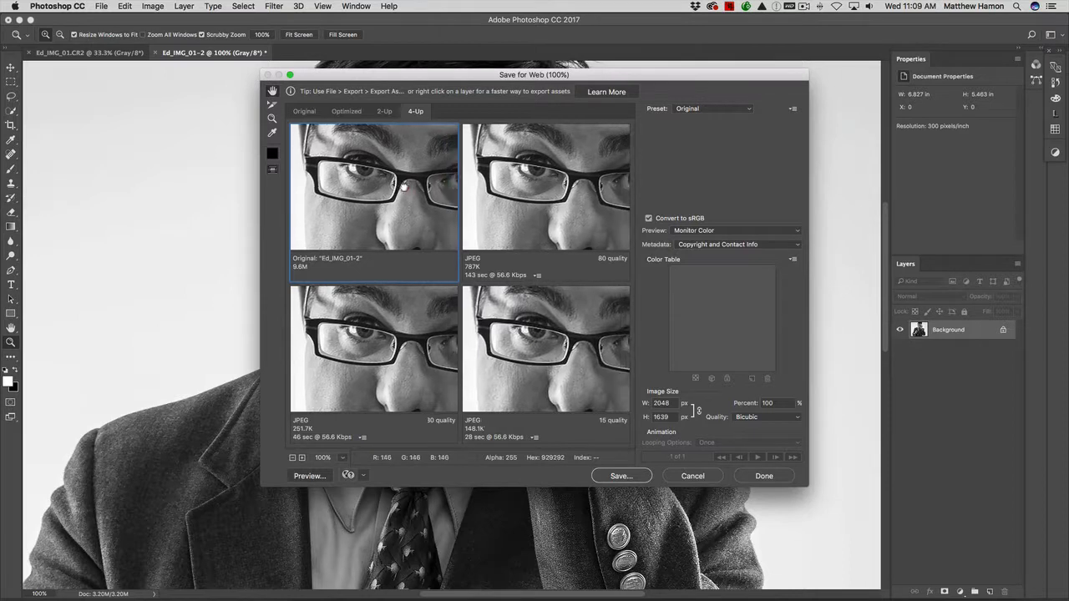
pyautogui.click(547, 209)
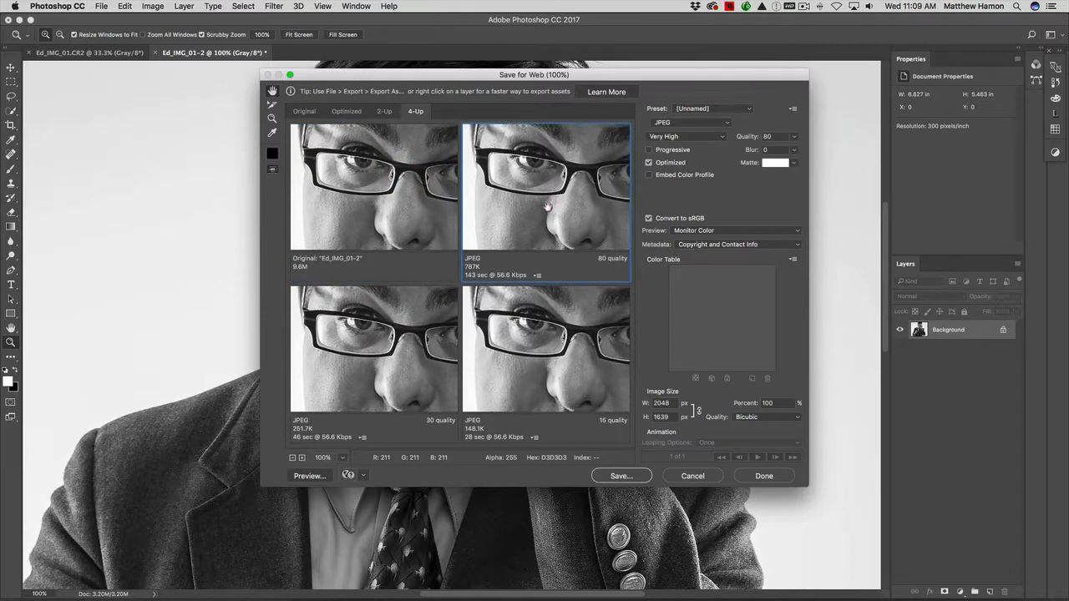
# - Try quality 10 on the selected JPEG version, compare it with the other previews, and set the quality back to 80
pyautogui.moveTo(547, 207); pyautogui.dragTo(544, 207)
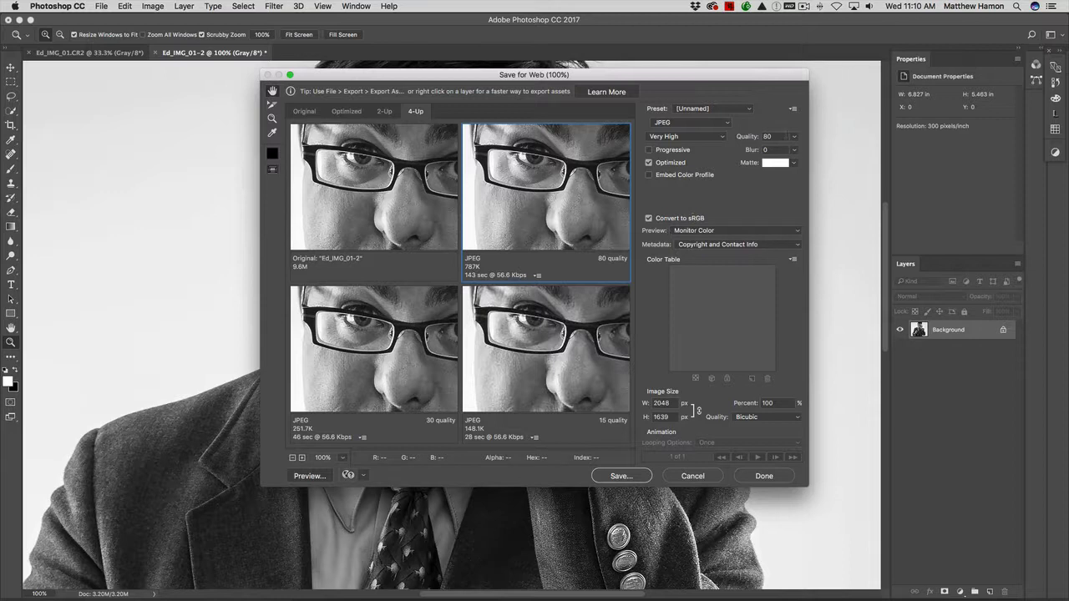
pyautogui.moveTo(794, 140); pyautogui.dragTo(744, 150)
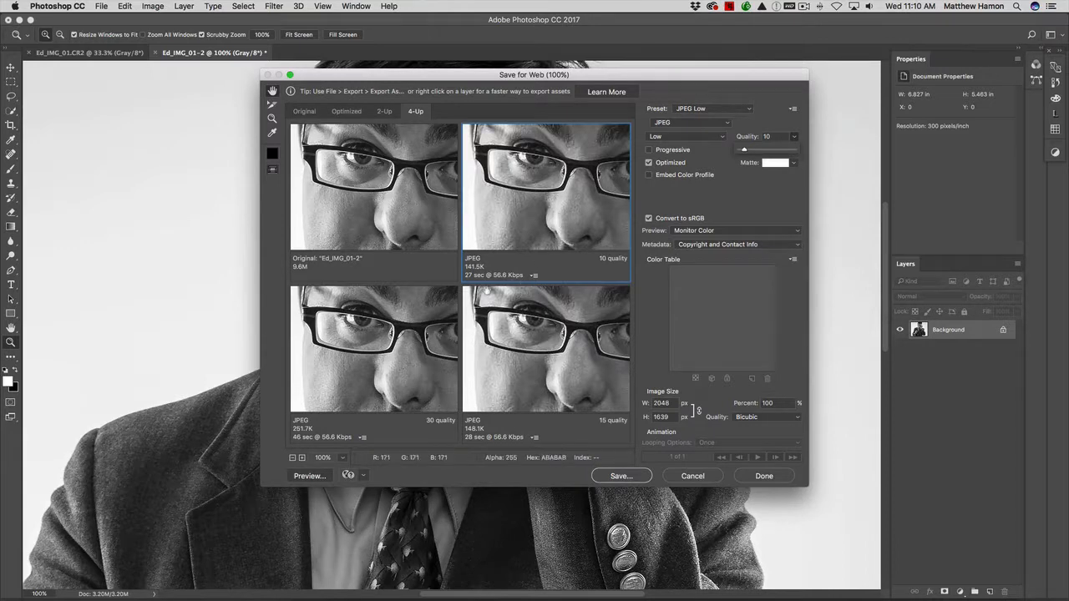
pyautogui.click(792, 138)
pyautogui.moveTo(793, 143); pyautogui.dragTo(784, 151)
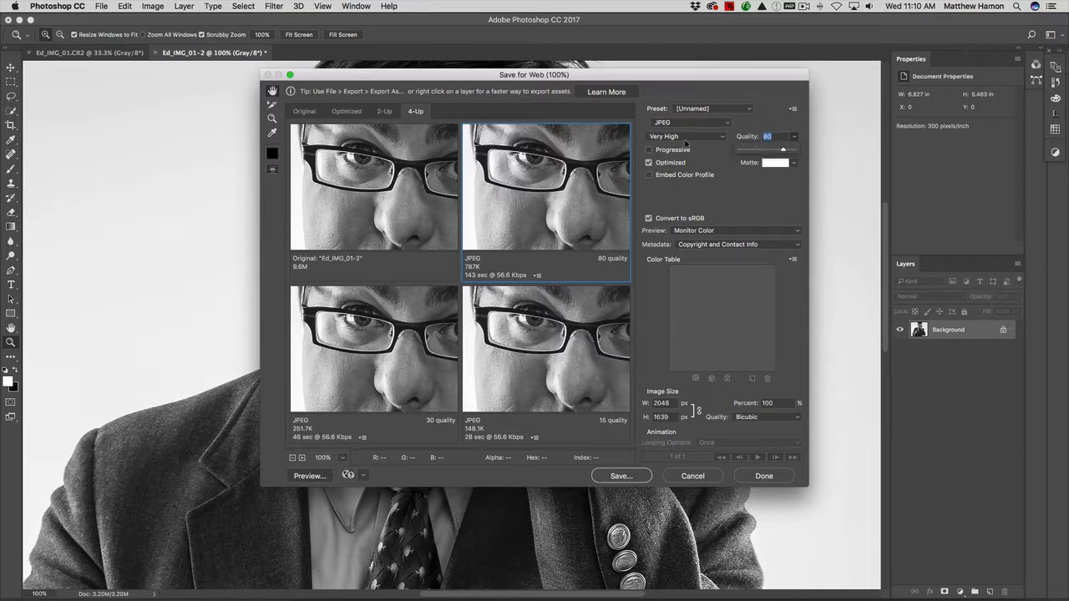
# - Save the optimized JPEG to the Desktop as Ed.jpg
pyautogui.click(627, 479)
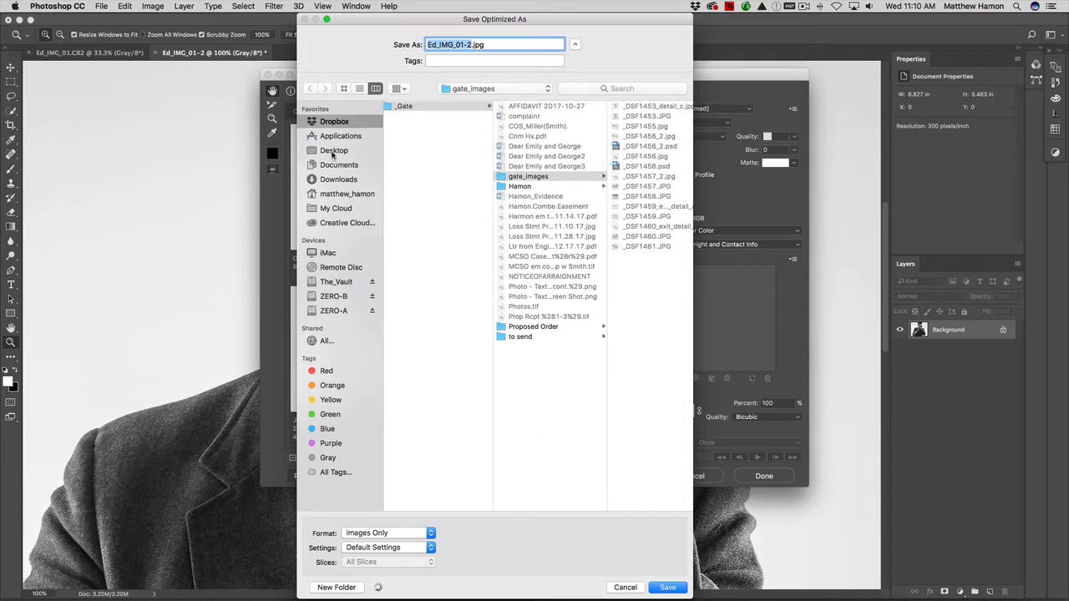
pyautogui.click(332, 152)
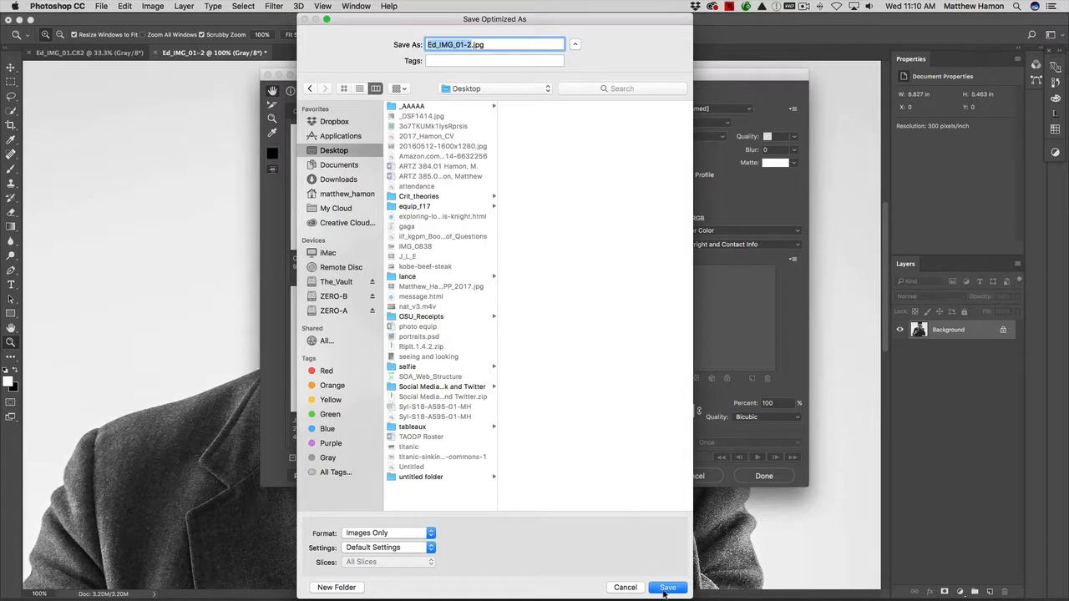
pyautogui.write('ED')
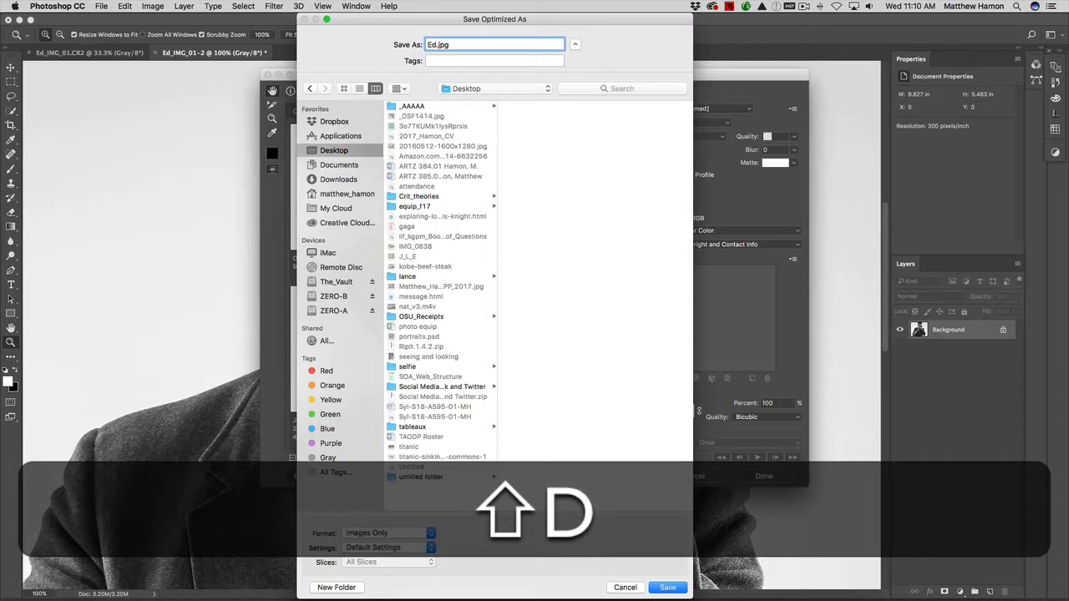
pyautogui.click(668, 588)
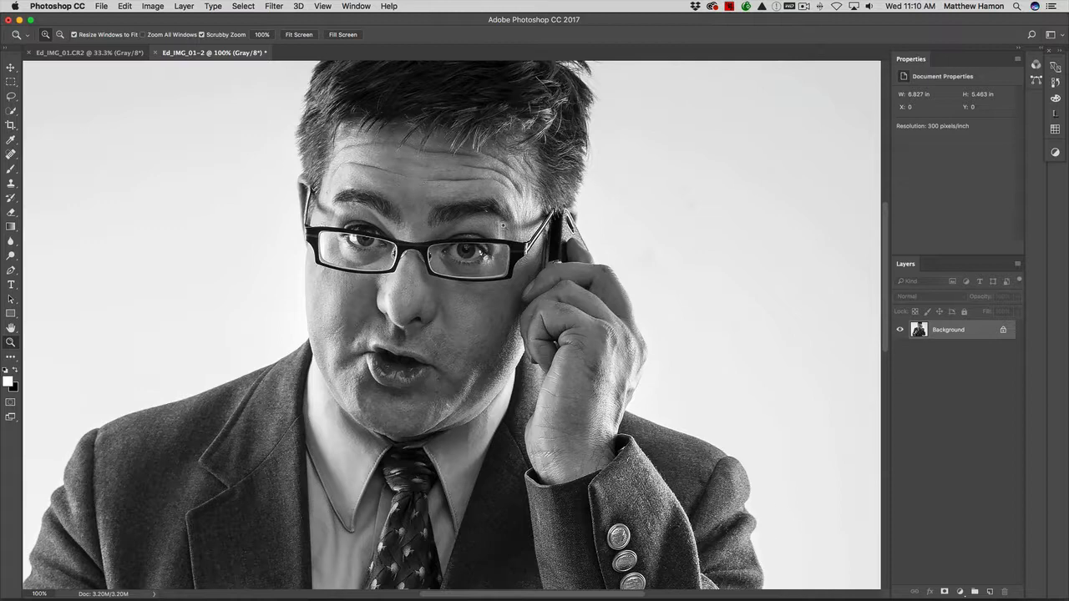
# - Reopen the recent raw file Ed_IMG_01.CR2 in Camera Raw to read its ISO, aperture and shutter speed
pyautogui.click(106, 53)
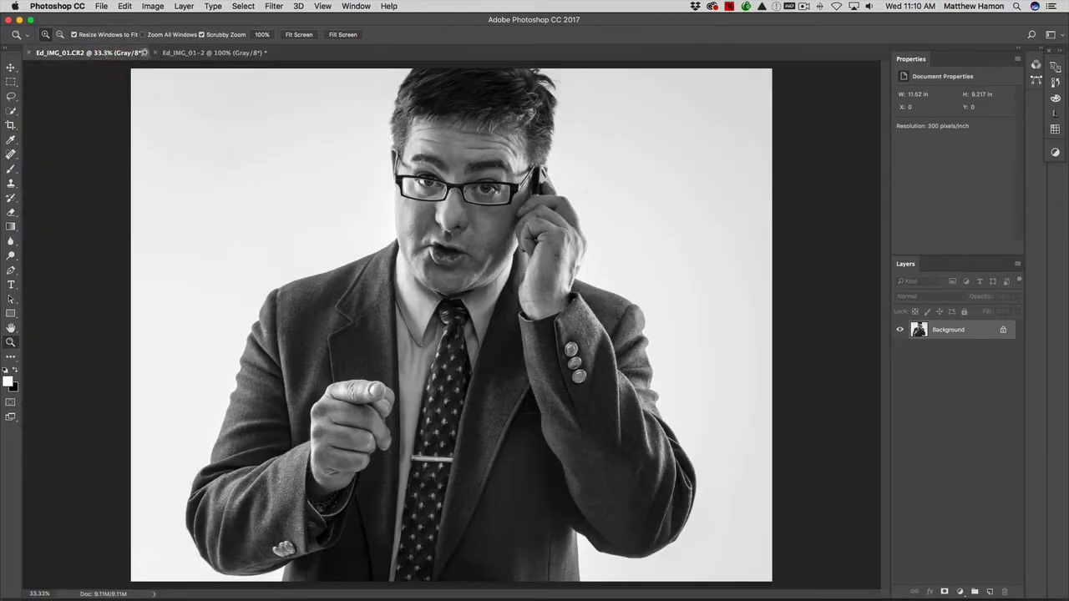
pyautogui.click(101, 7)
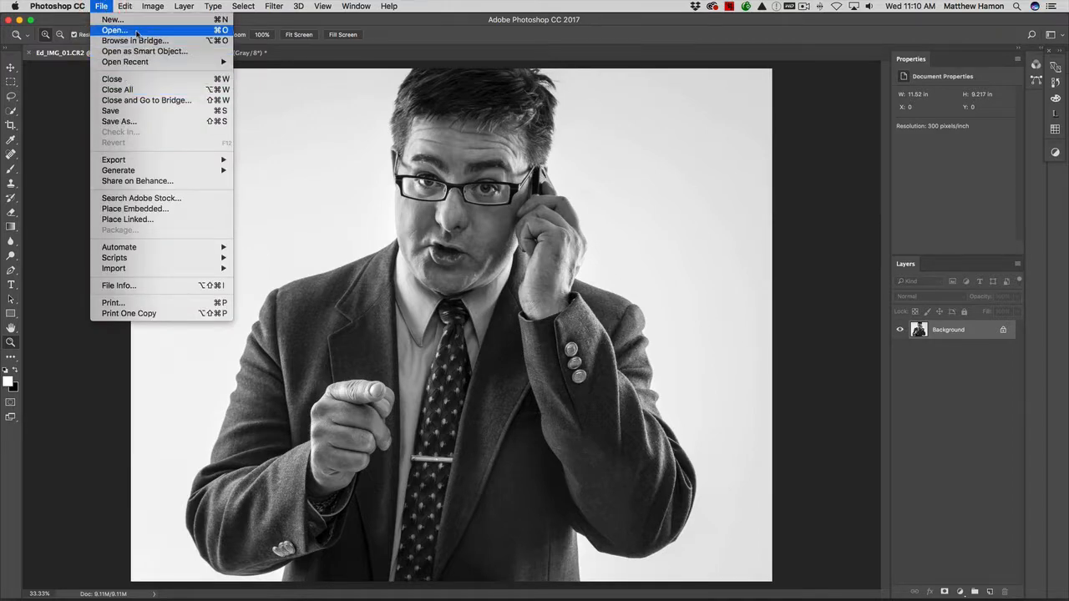
pyautogui.moveTo(143, 64)
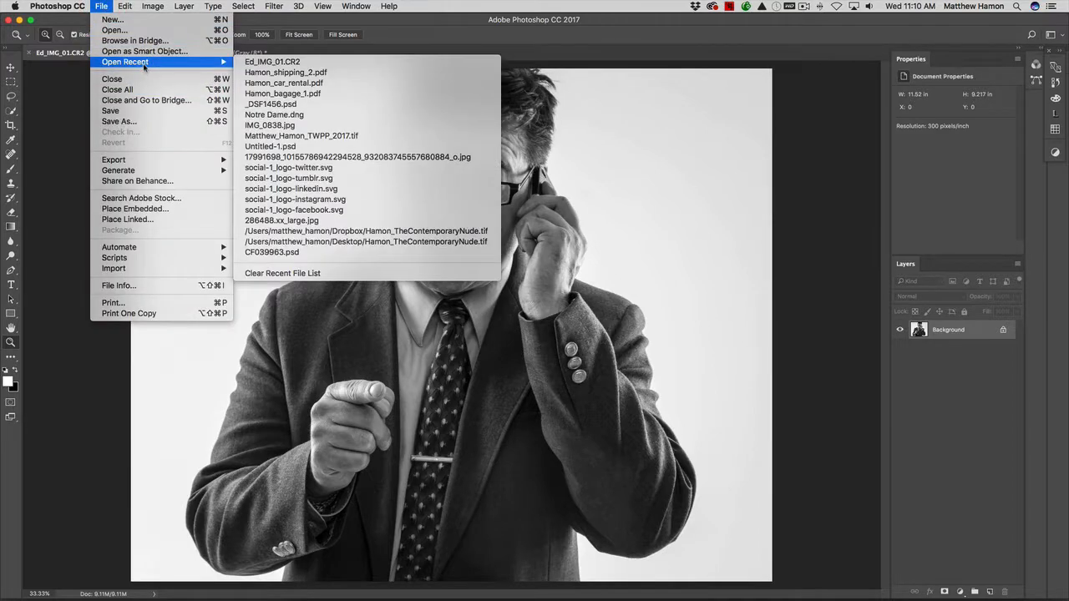
pyautogui.click(313, 61)
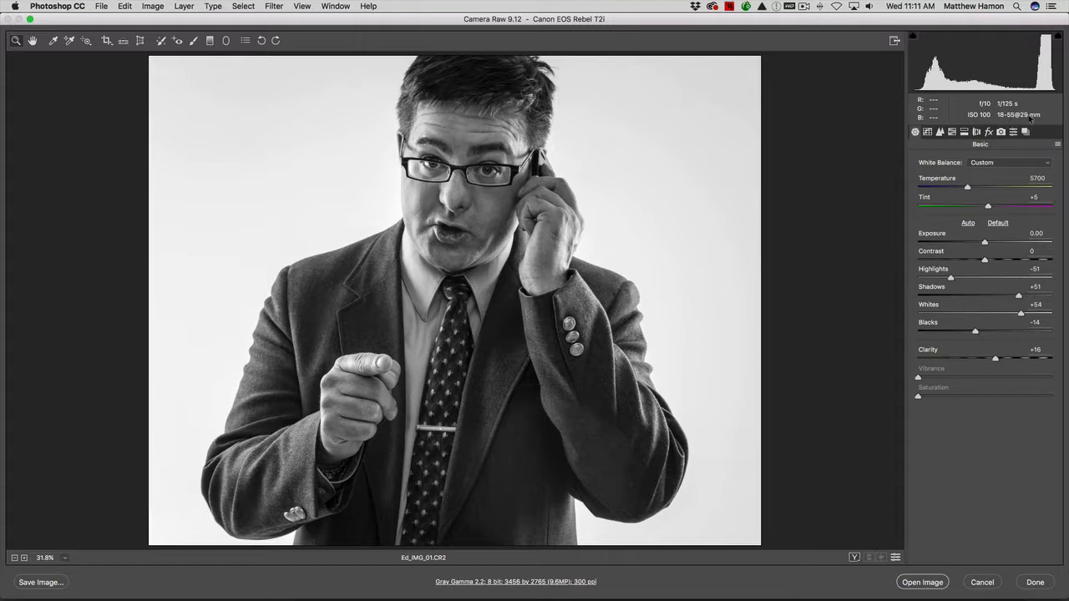
# - Switch to the Word document and extend the description in the last metadata line with "in the studio."
pyautogui.press('super+Tab')
pyautogui.press('super+Tab')
pyautogui.press('super+Tab')
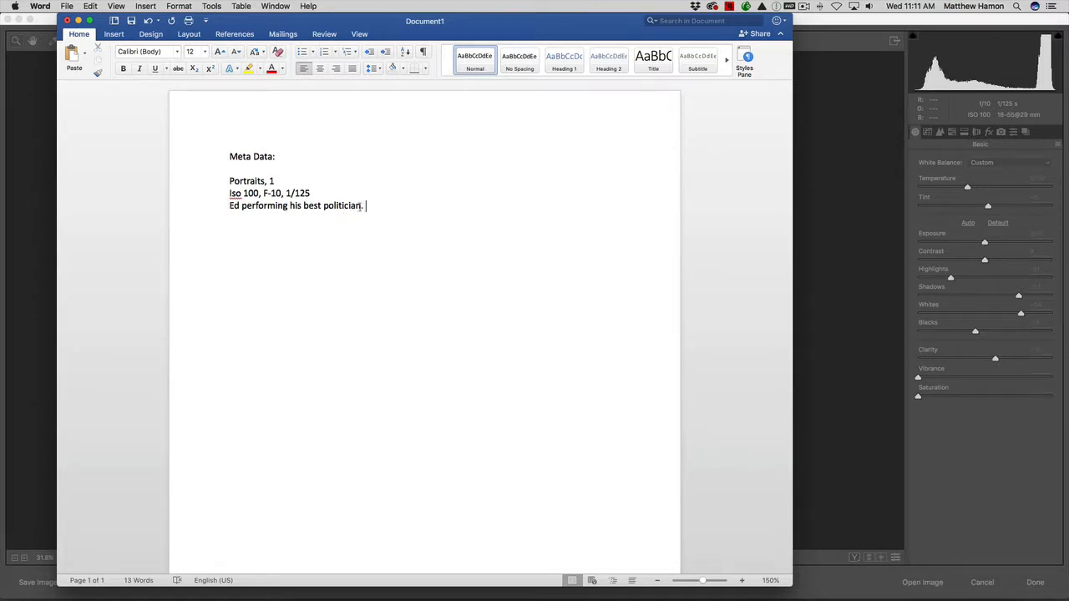
pyautogui.click(360, 207)
pyautogui.press('BackSpace')
pyautogui.write('in')
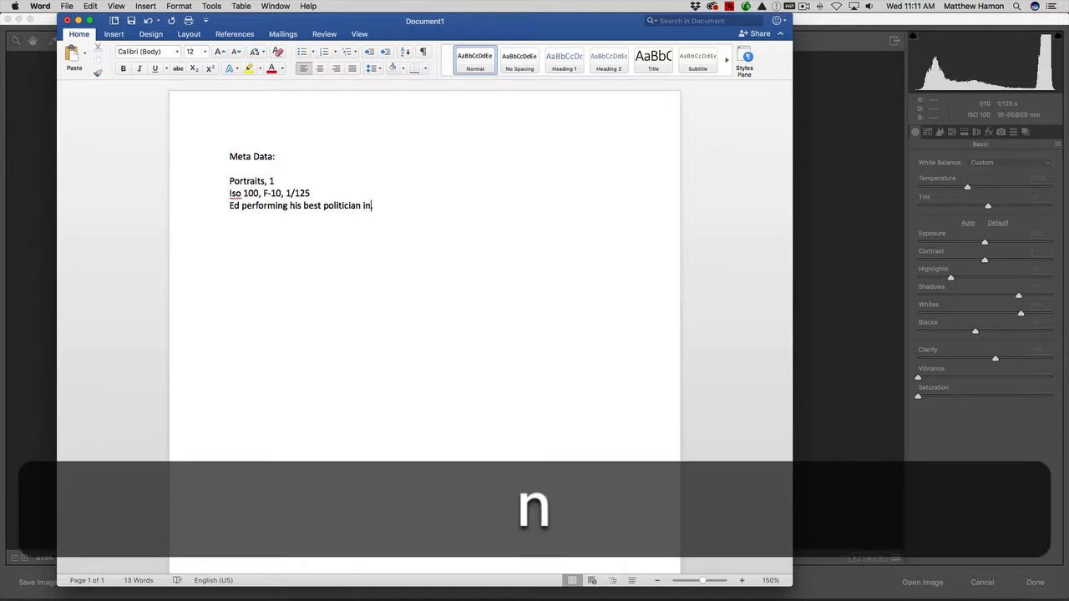
pyautogui.write(' the stu')
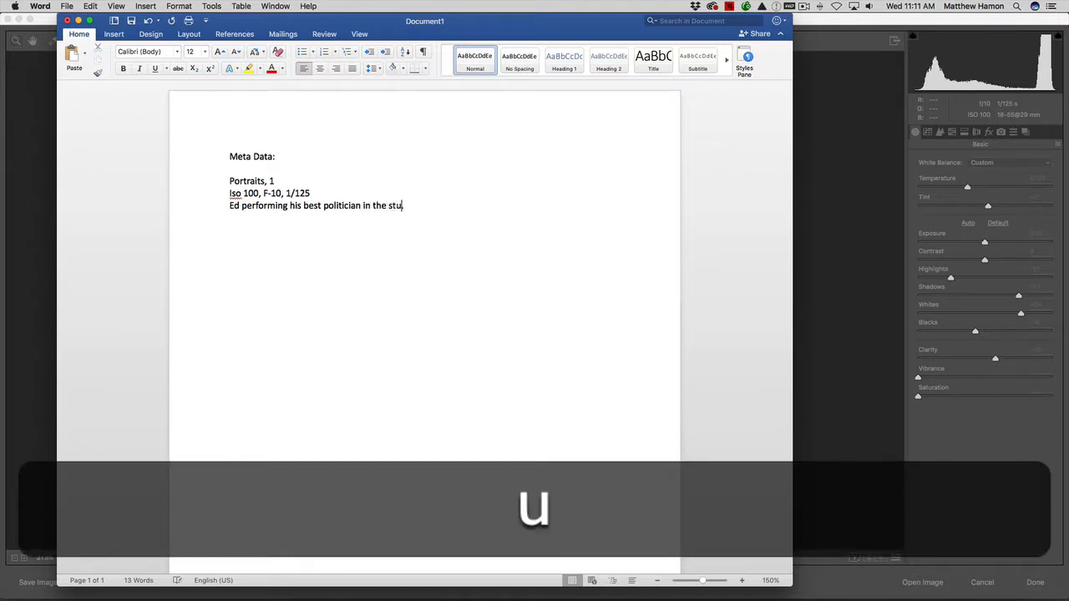
pyautogui.write('dio')
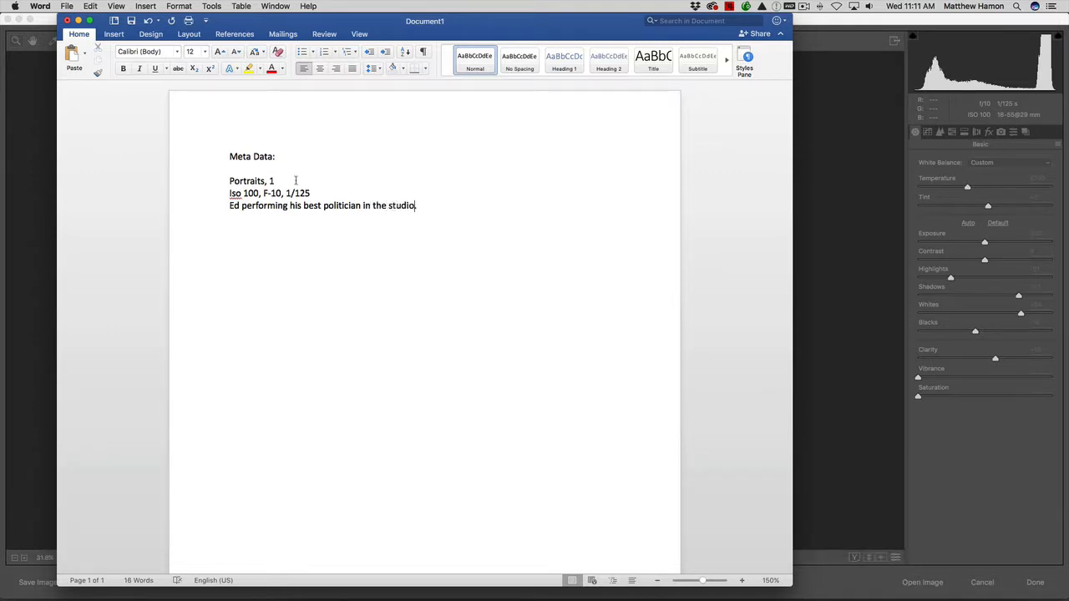
pyautogui.write('.')
# - Copy the three metadata lines below the "Meta Data:" heading and switch to the Tumblr page in Safari
pyautogui.moveTo(423, 209); pyautogui.dragTo(190, 181)
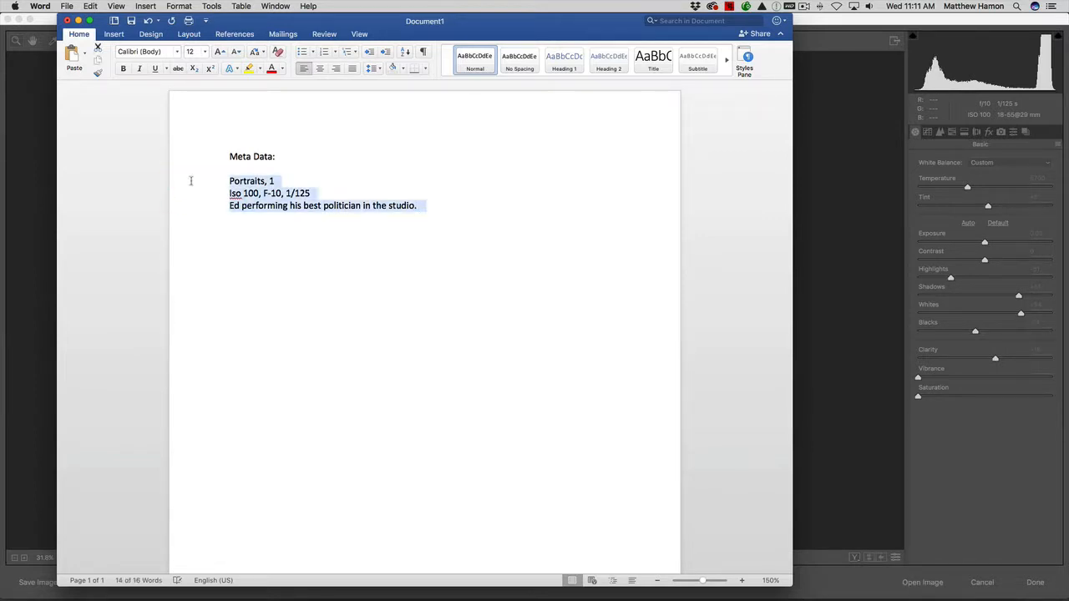
pyautogui.press('super+c')
pyautogui.press('super+Tab')
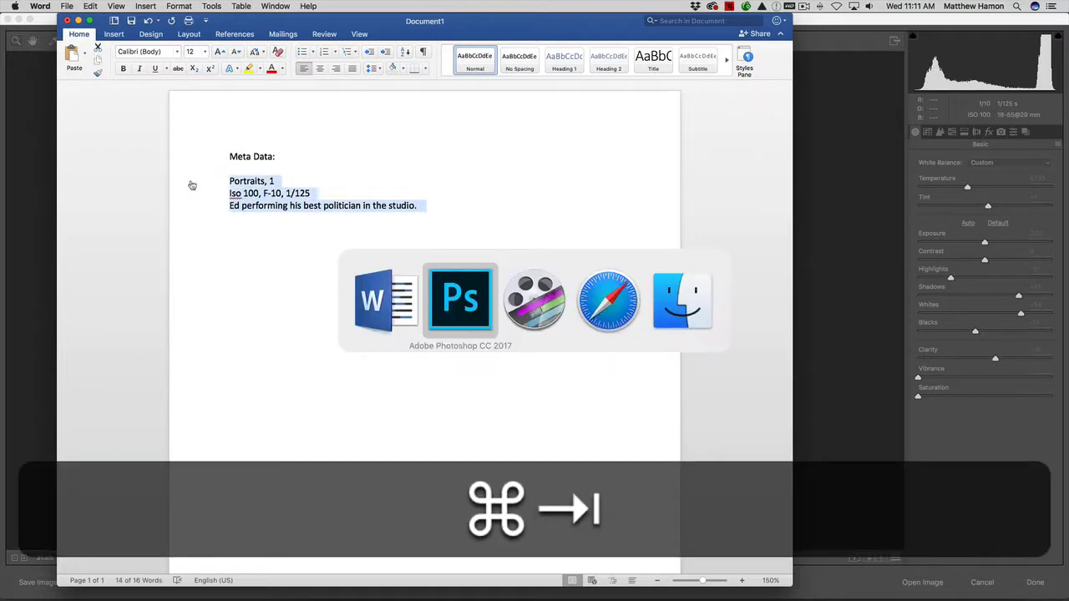
pyautogui.press('super+Tab')
pyautogui.press('super+Tab')
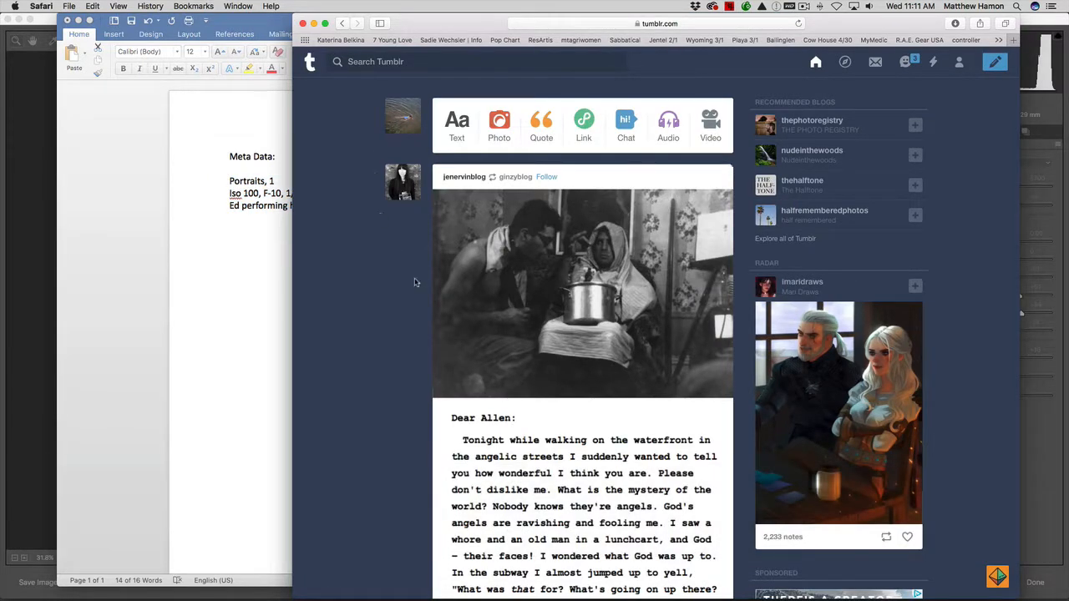
# - Start a new Tumblr photo post and upload Ed.jpg from the Desktop
pyautogui.click(502, 125)
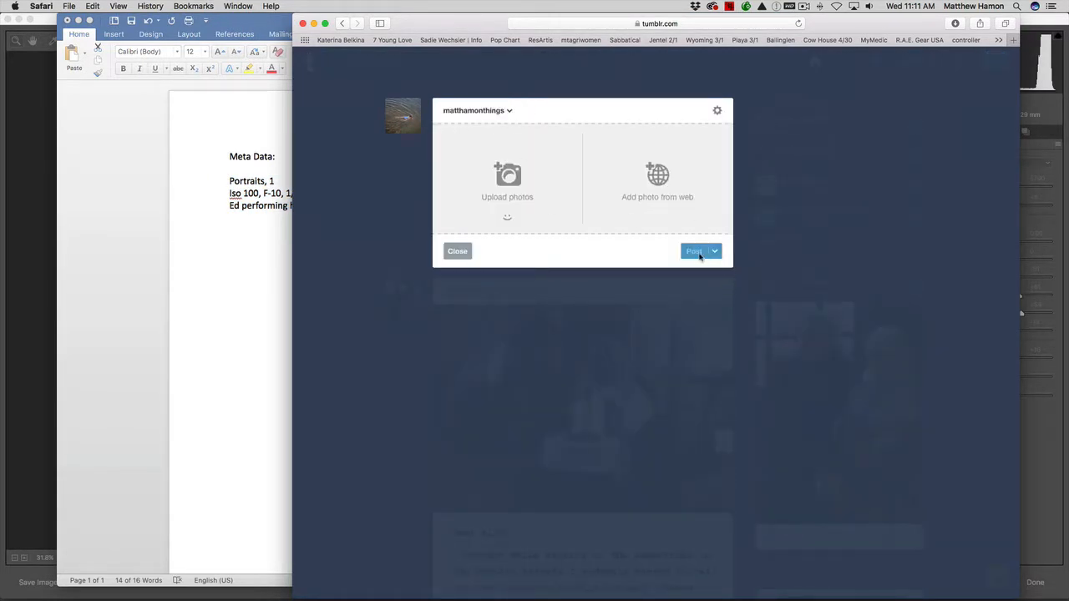
pyautogui.click(521, 192)
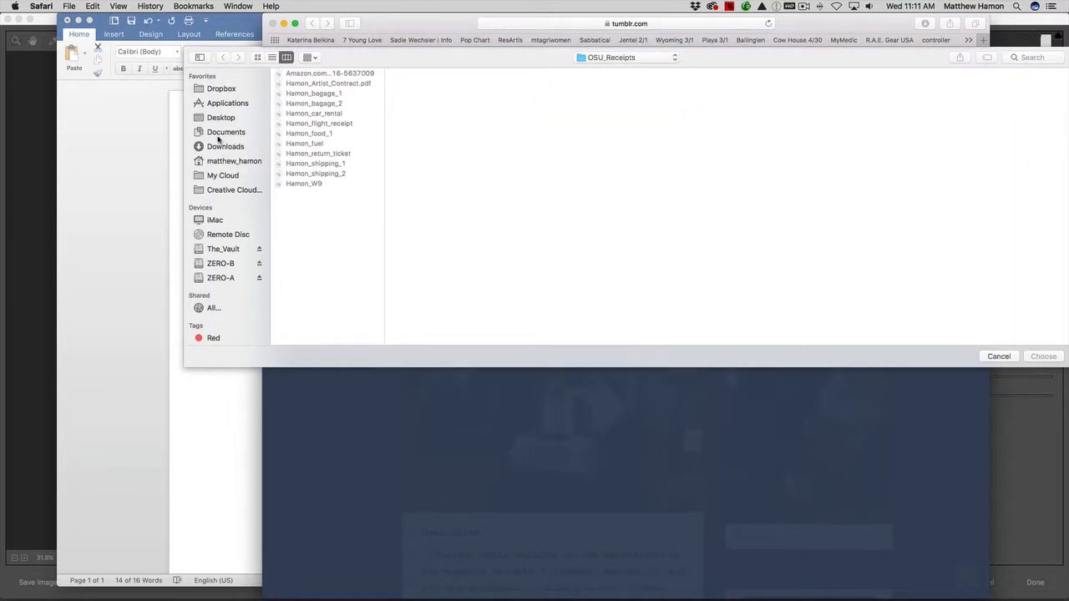
pyautogui.click(221, 117)
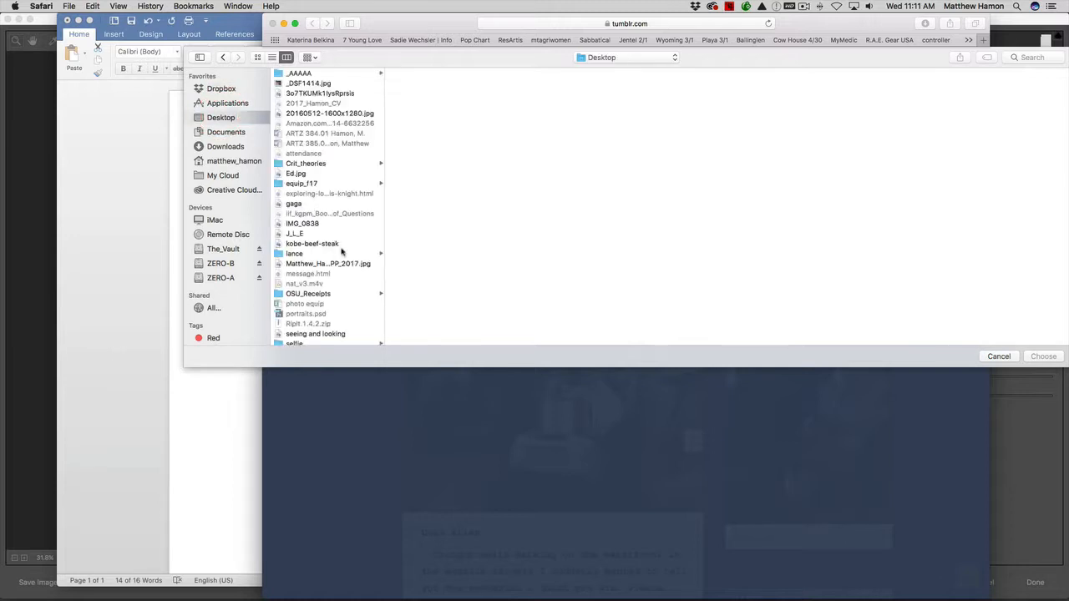
pyautogui.click(299, 174)
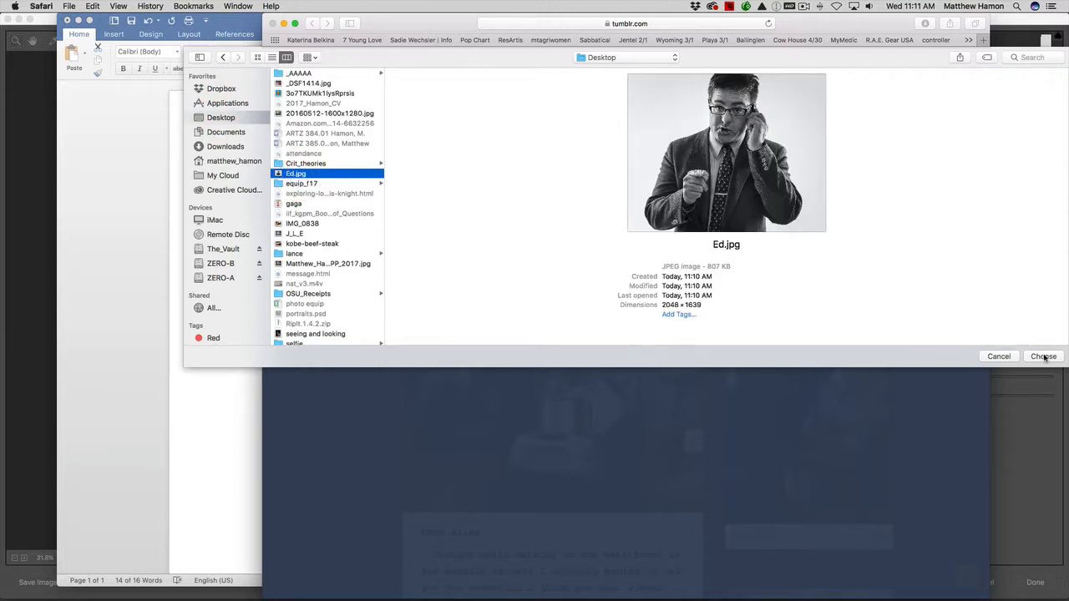
pyautogui.click(1043, 357)
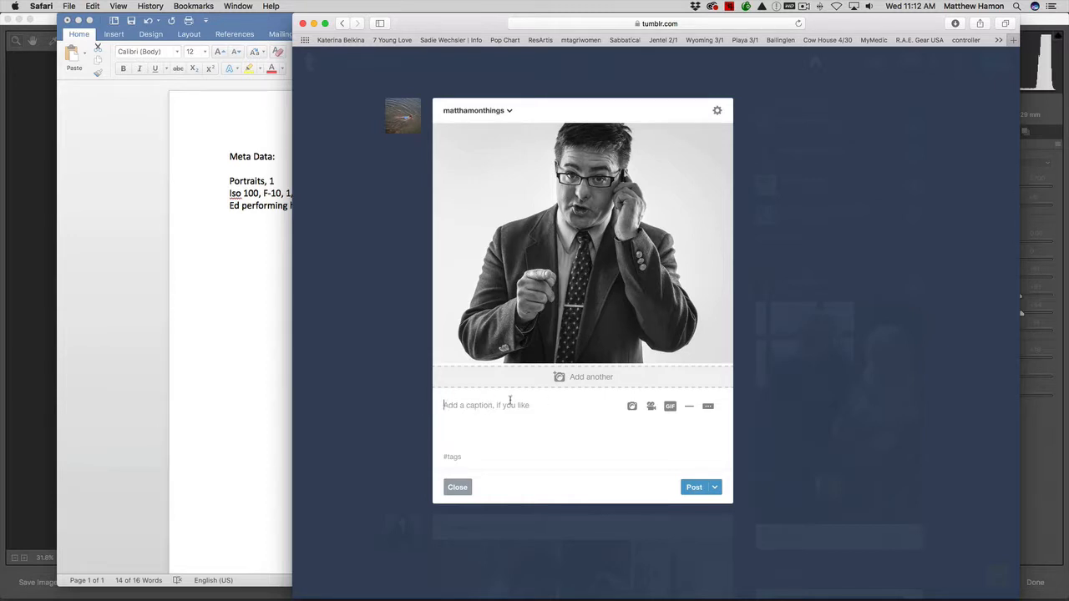
# - Paste the copied metadata lines as the photo's caption and review the post
pyautogui.press('super+v')
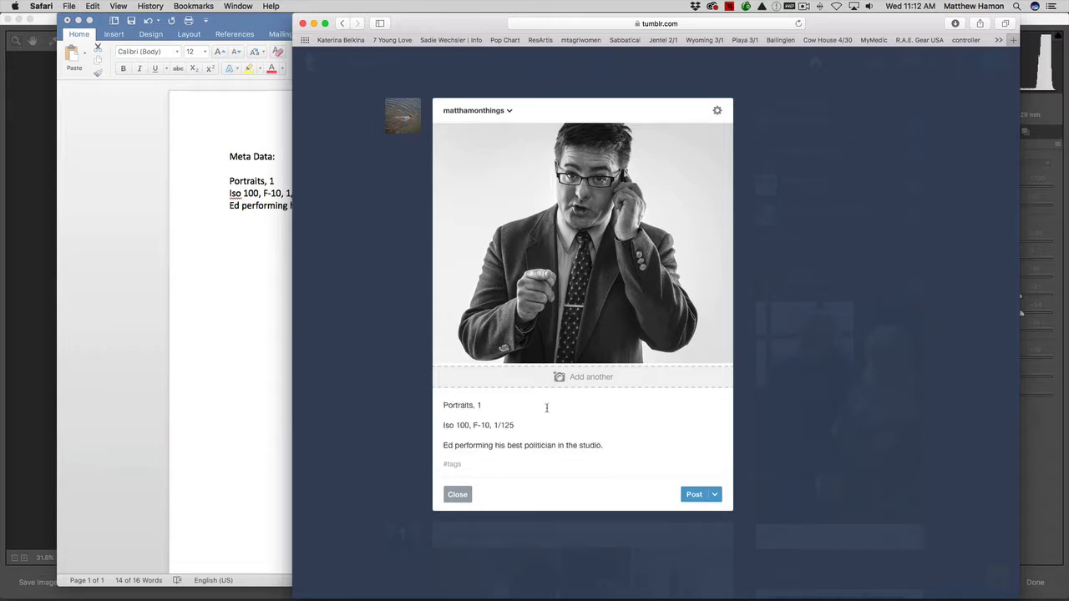
pyautogui.scroll(-1, 498, 410)
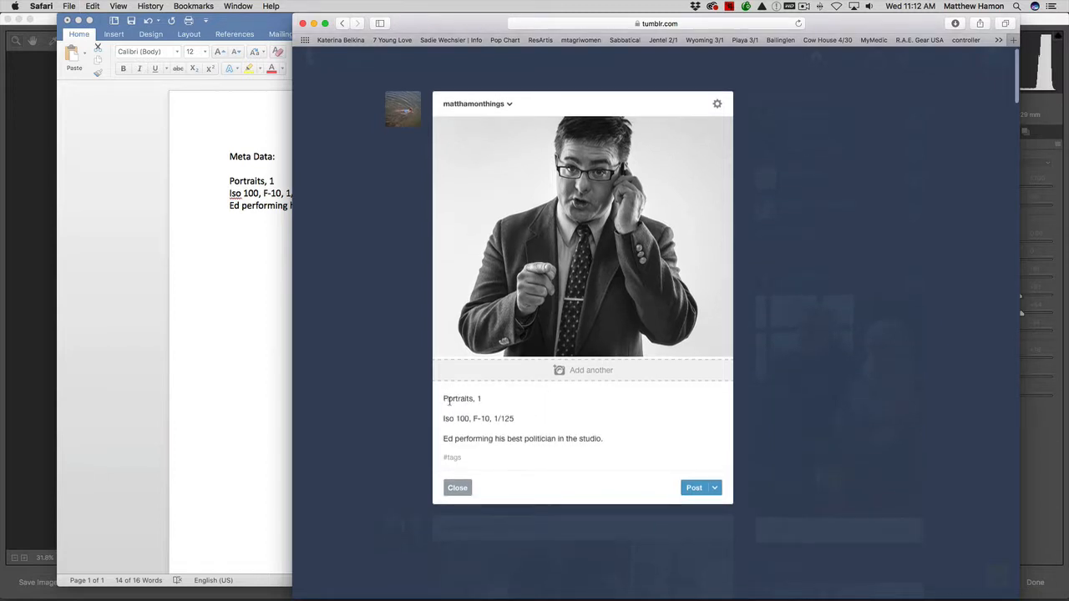